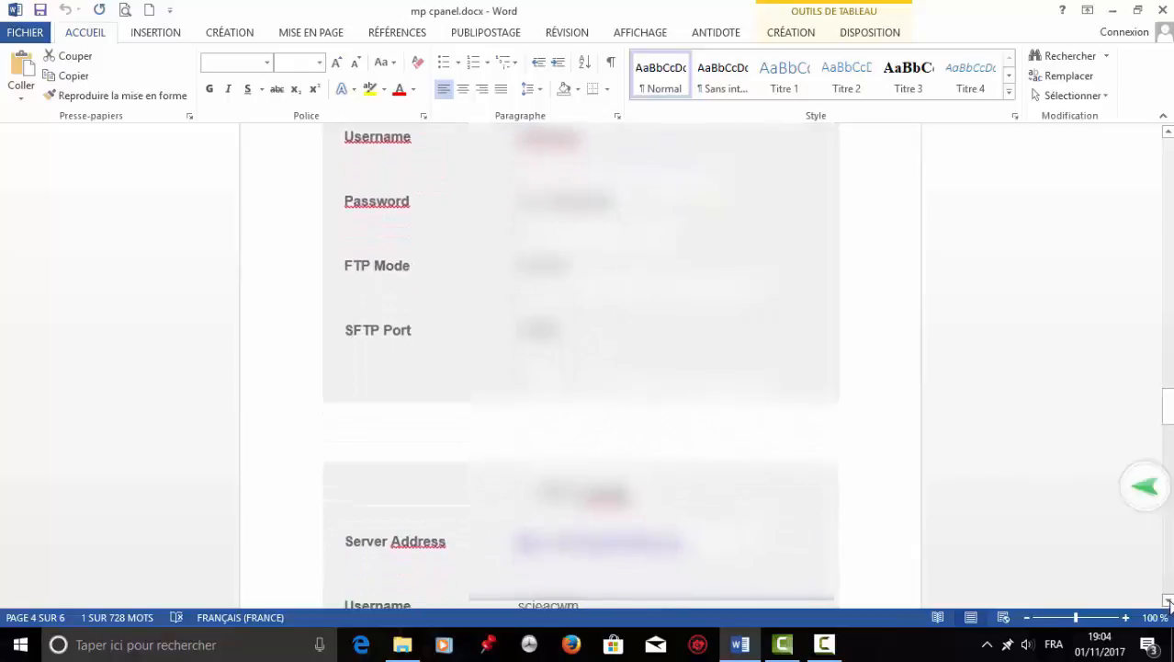
{"action": "left_click", "coordinate": [1168, 601]}
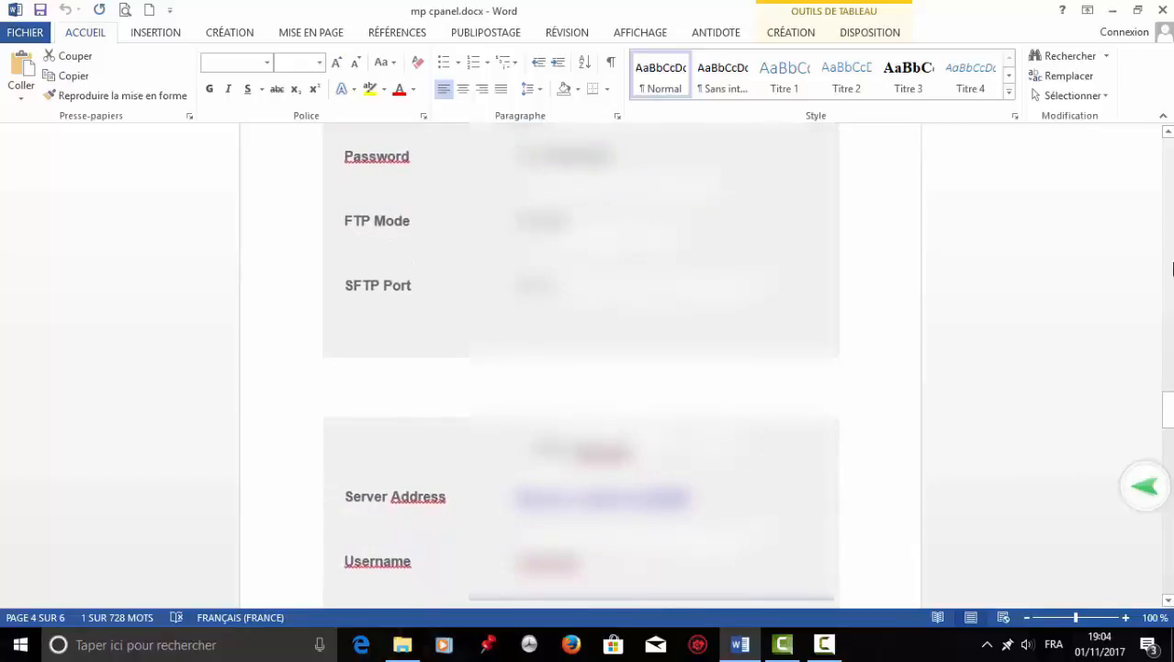
{"action": "left_click", "coordinate": [1168, 134]}
{"action": "left_click", "coordinate": [1168, 134]}
{"action": "left_click", "coordinate": [1168, 134]}
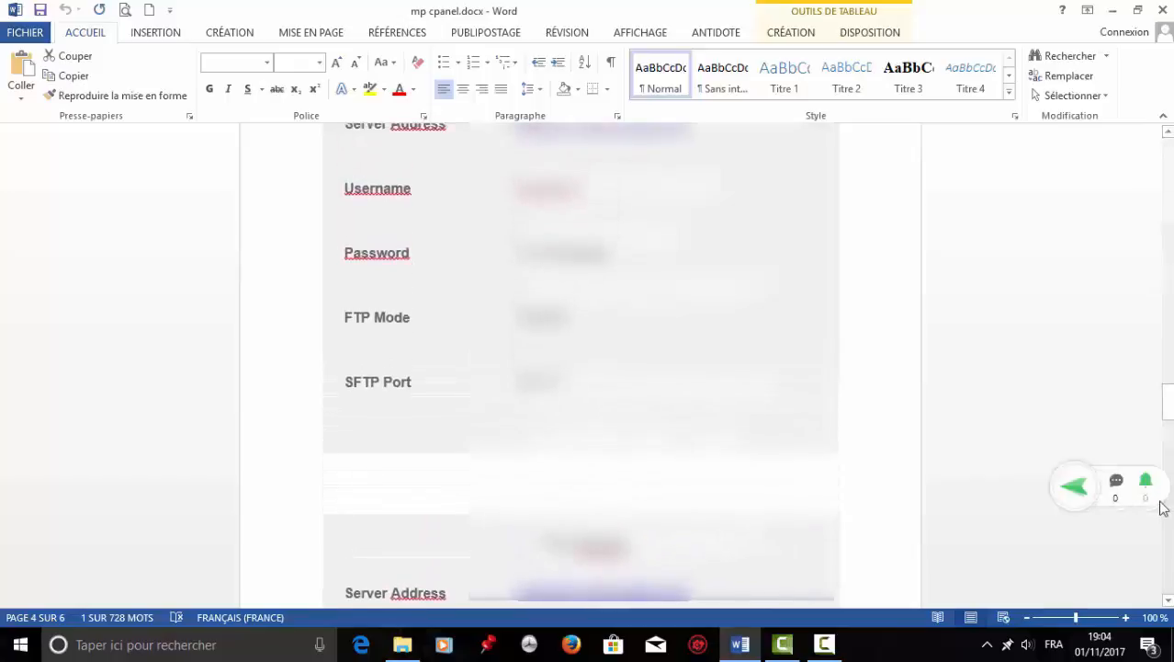
{"action": "left_click_drag", "start_coordinate": [1168, 405], "coordinate": [1169, 233]}
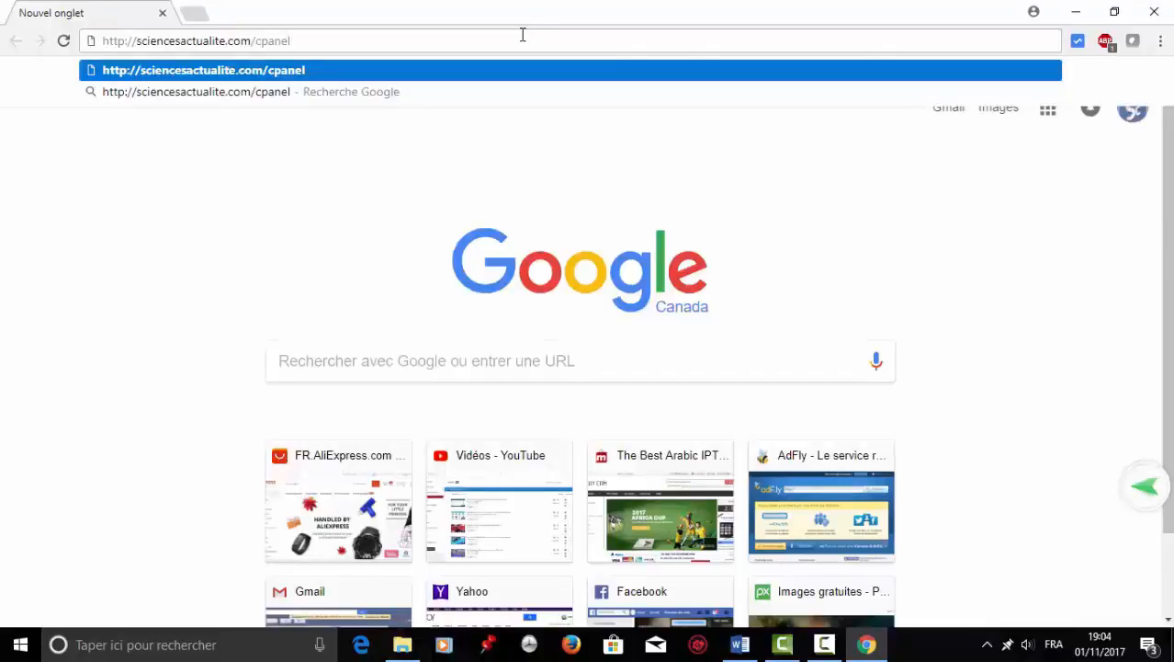
{"action": "key", "text": "Return"}
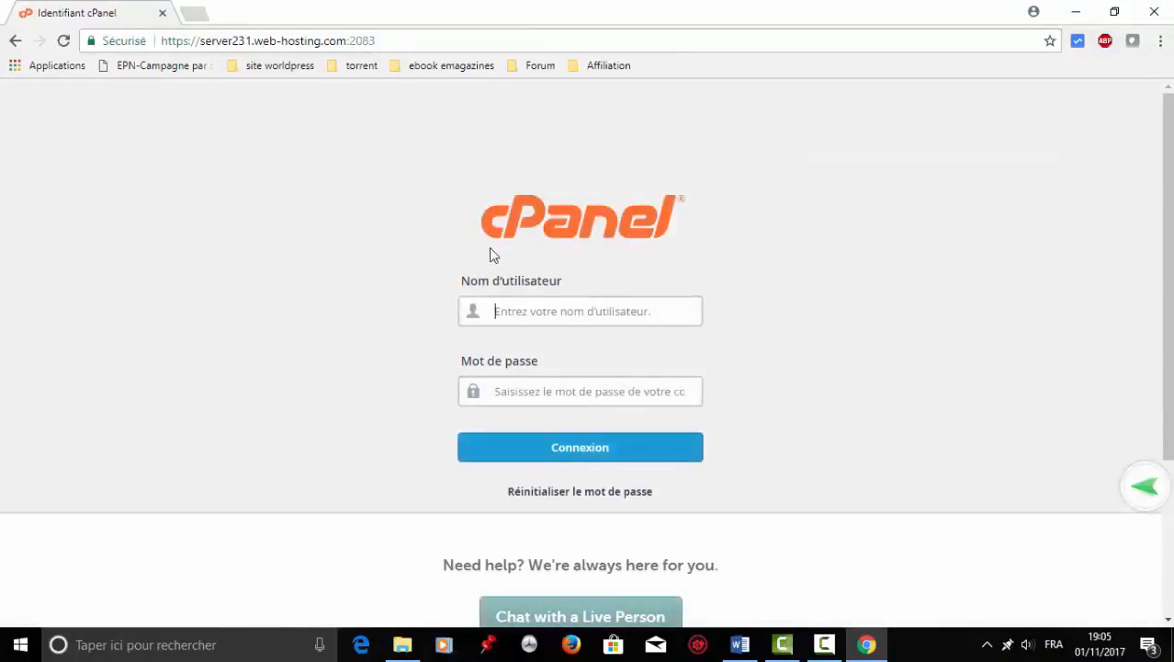
Copy the cPanel username from the Word credentials document into the login username field.
{"action": "left_click", "coordinate": [739, 646]}
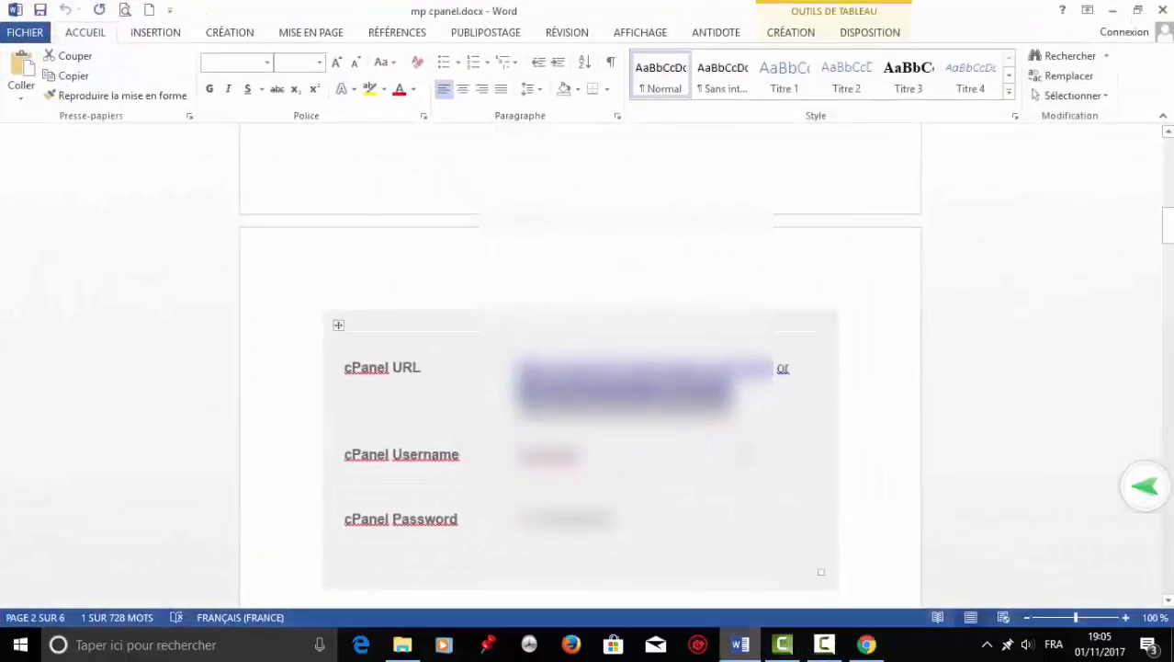
{"action": "left_click", "coordinate": [638, 478]}
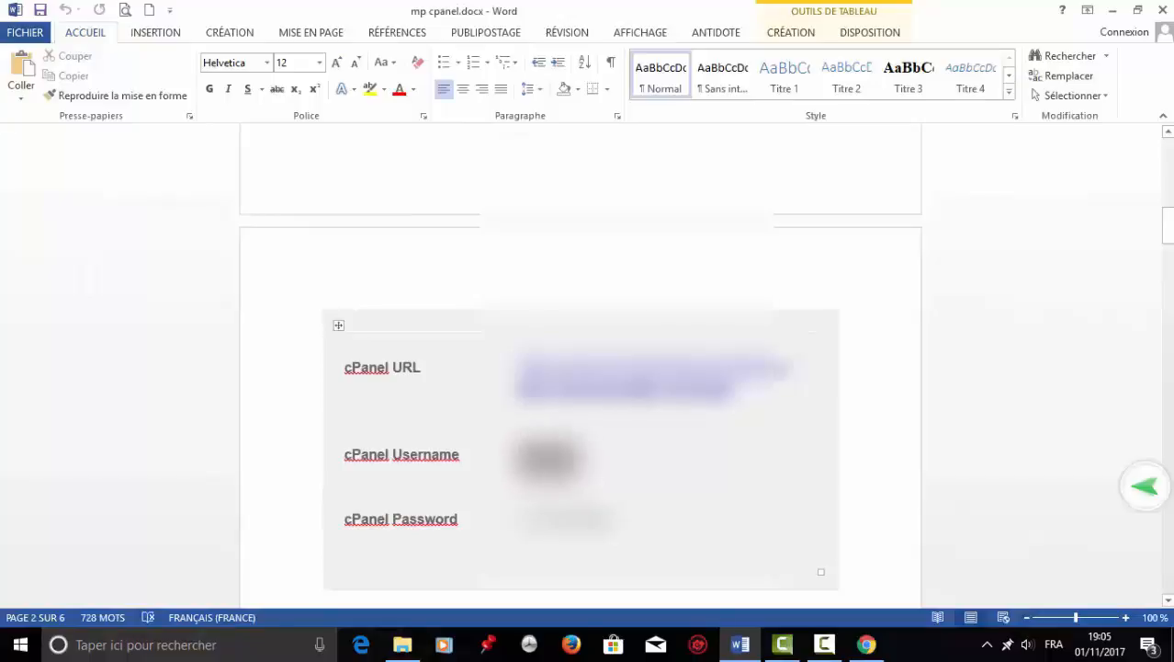
{"action": "left_click_drag", "start_coordinate": [521, 367], "coordinate": [788, 404]}
{"action": "right_click", "coordinate": [587, 367]}
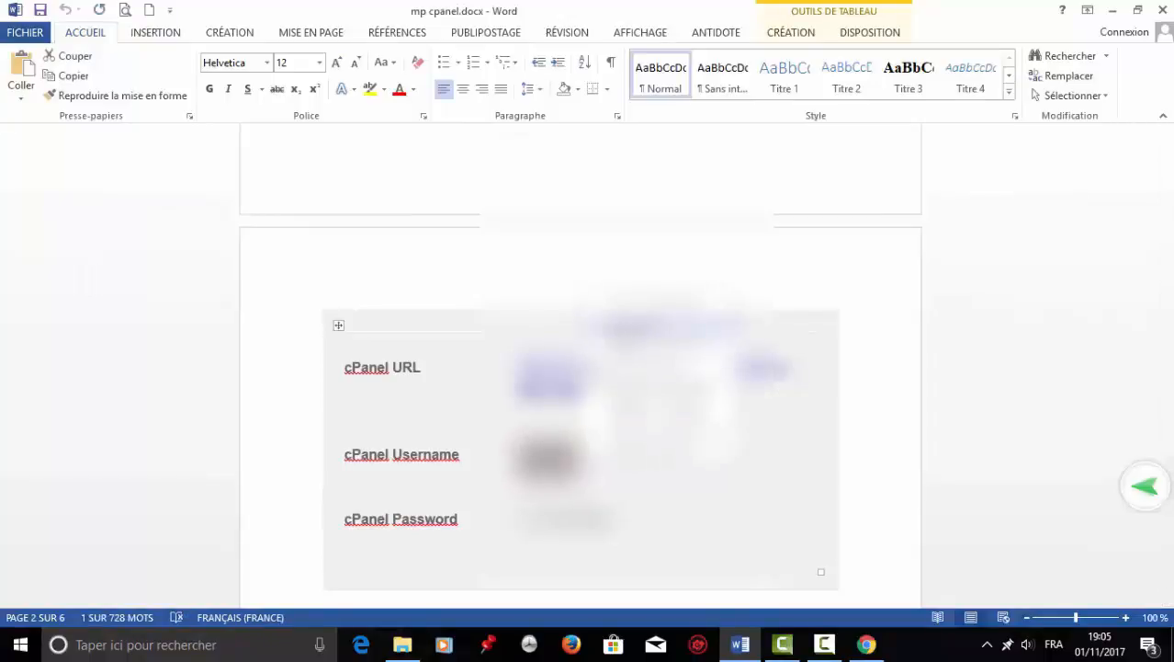
{"action": "left_click", "coordinate": [51, 74]}
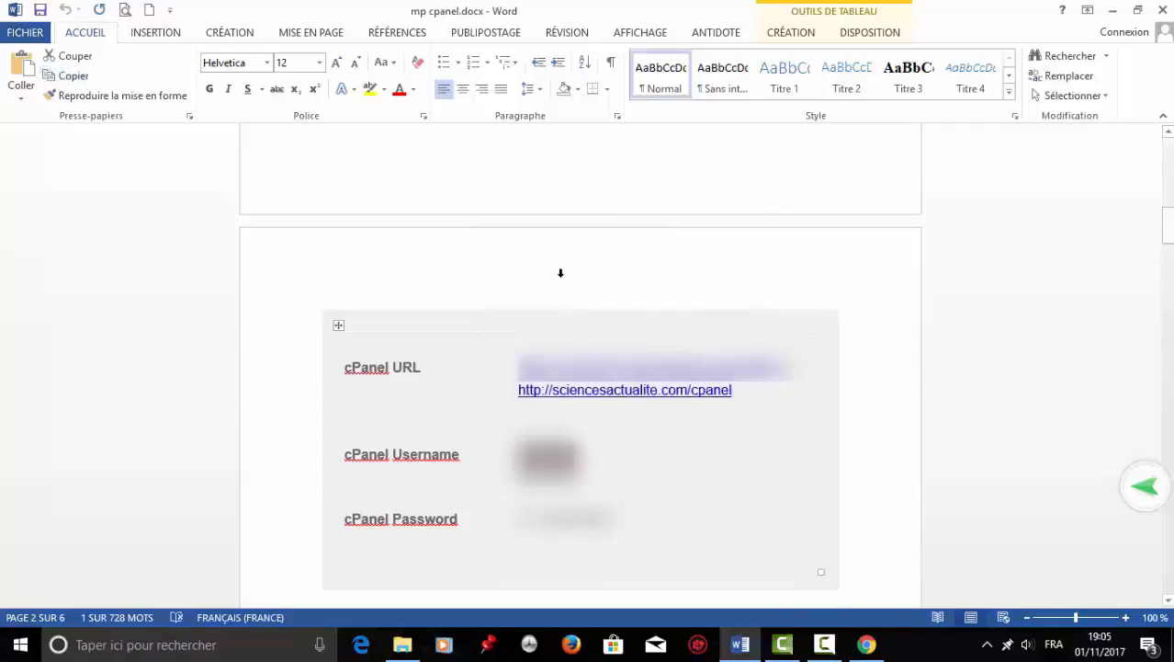
{"action": "left_click", "coordinate": [864, 650]}
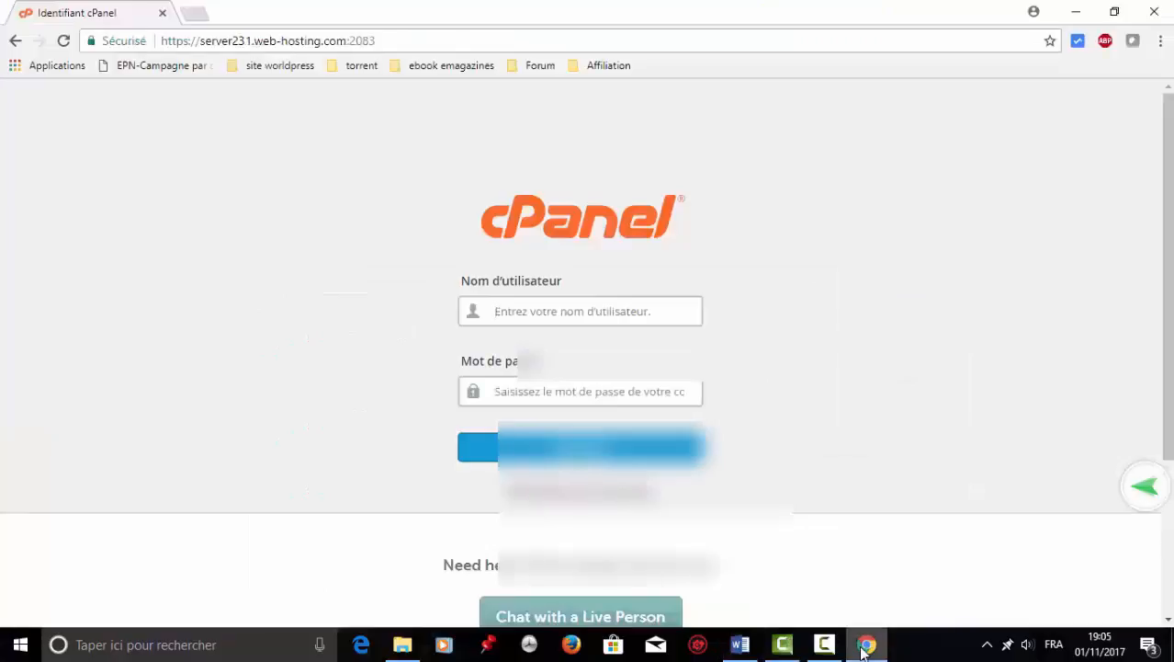
{"action": "left_click", "coordinate": [601, 302]}
{"action": "key", "text": "ctrl+v"}
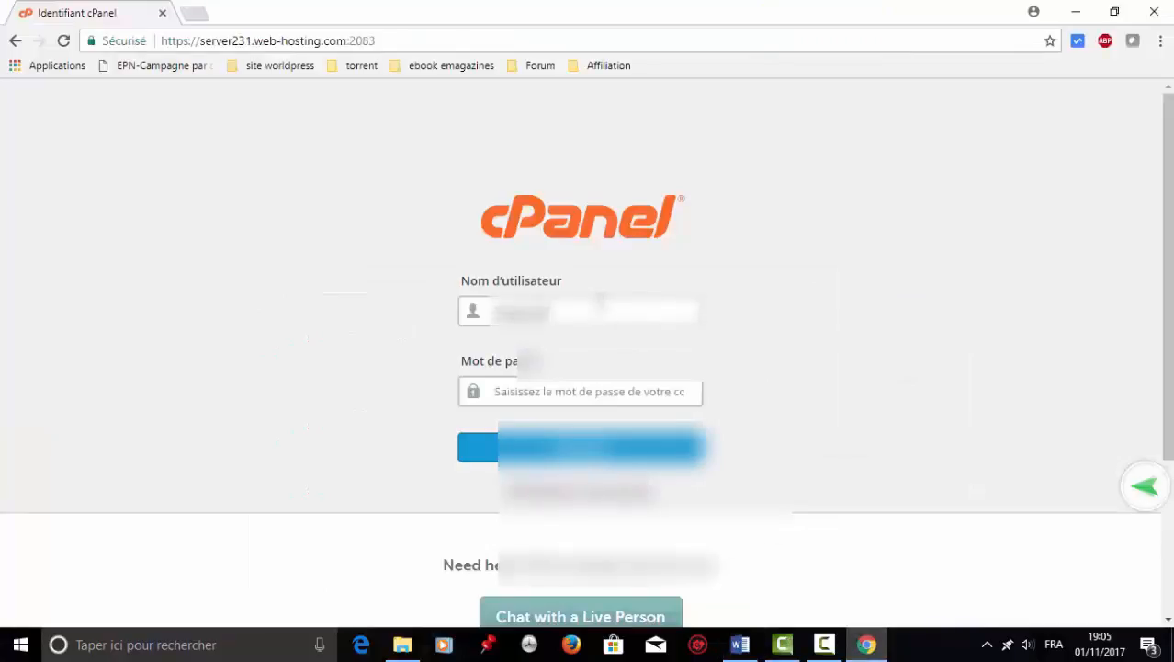
Copy the account password from the document into the cPanel password field.
{"action": "left_click", "coordinate": [742, 648]}
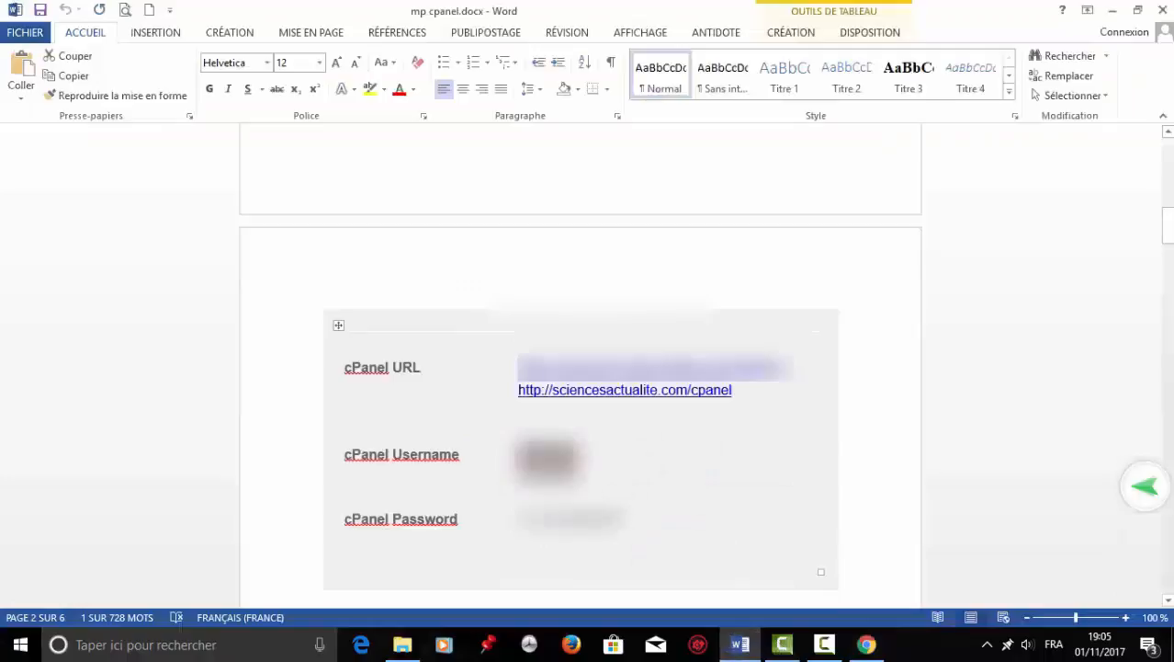
{"action": "left_click_drag", "start_coordinate": [614, 522], "coordinate": [516, 524]}
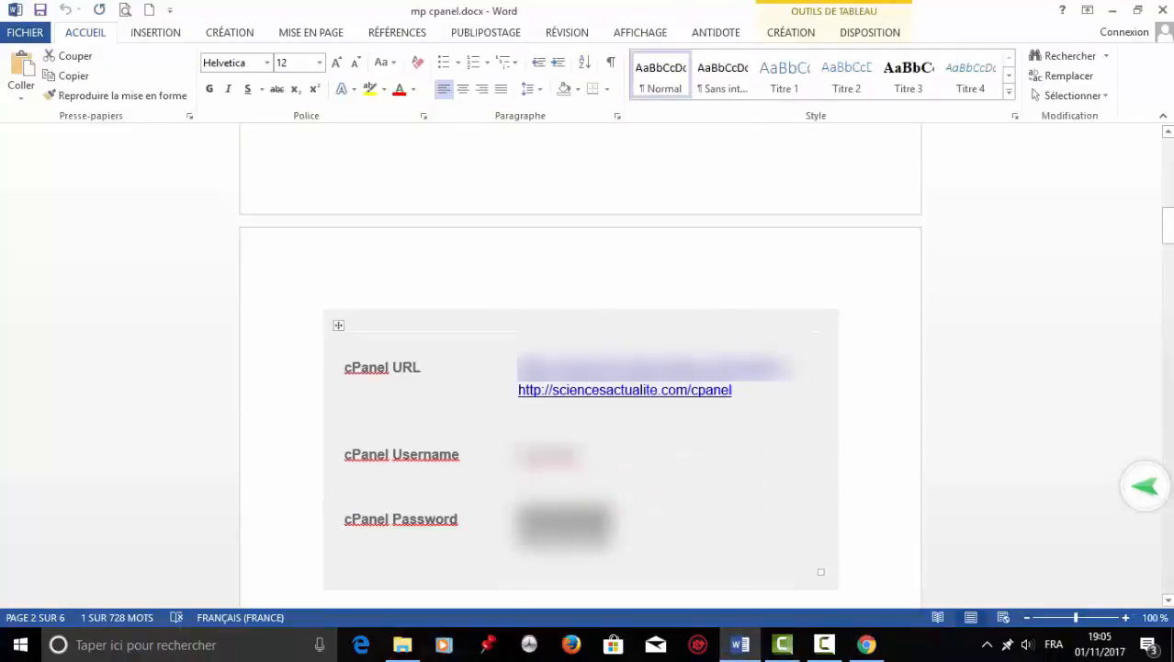
{"action": "right_click", "coordinate": [520, 524]}
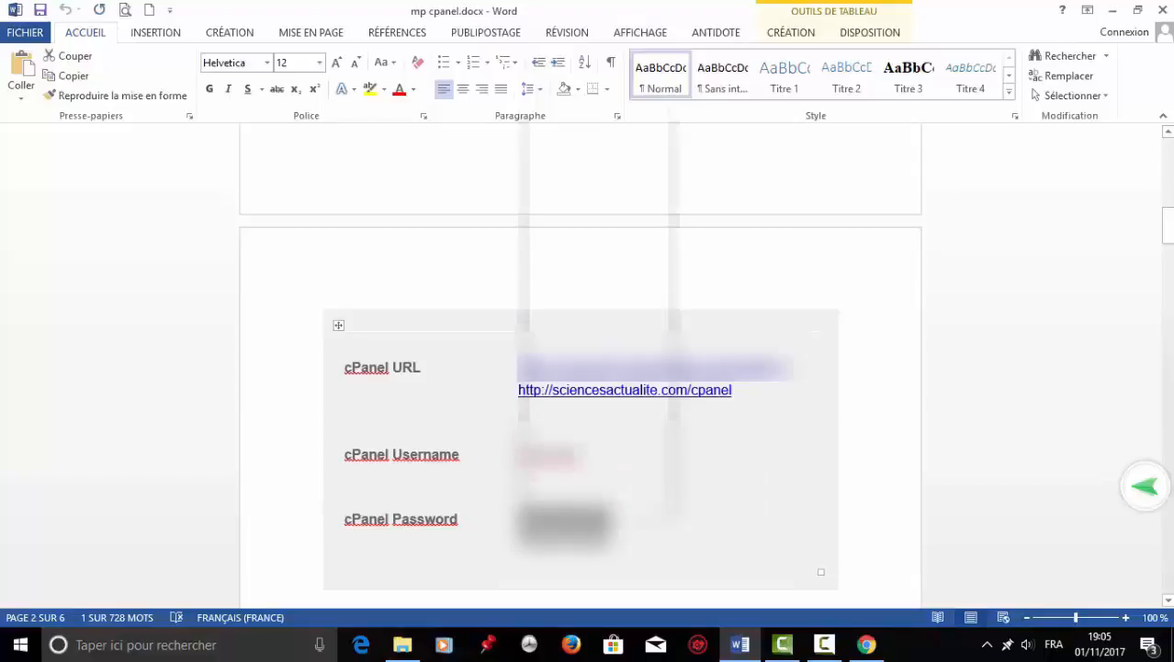
{"action": "left_click", "coordinate": [52, 77]}
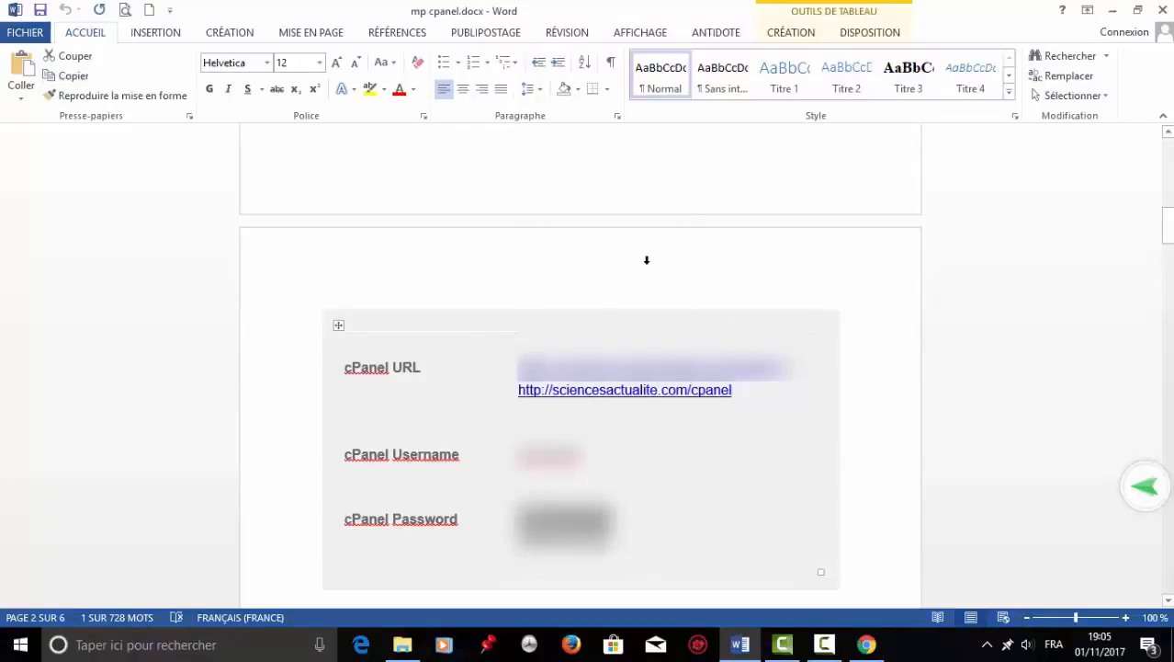
{"action": "left_click", "coordinate": [866, 644]}
{"action": "left_click", "coordinate": [612, 393]}
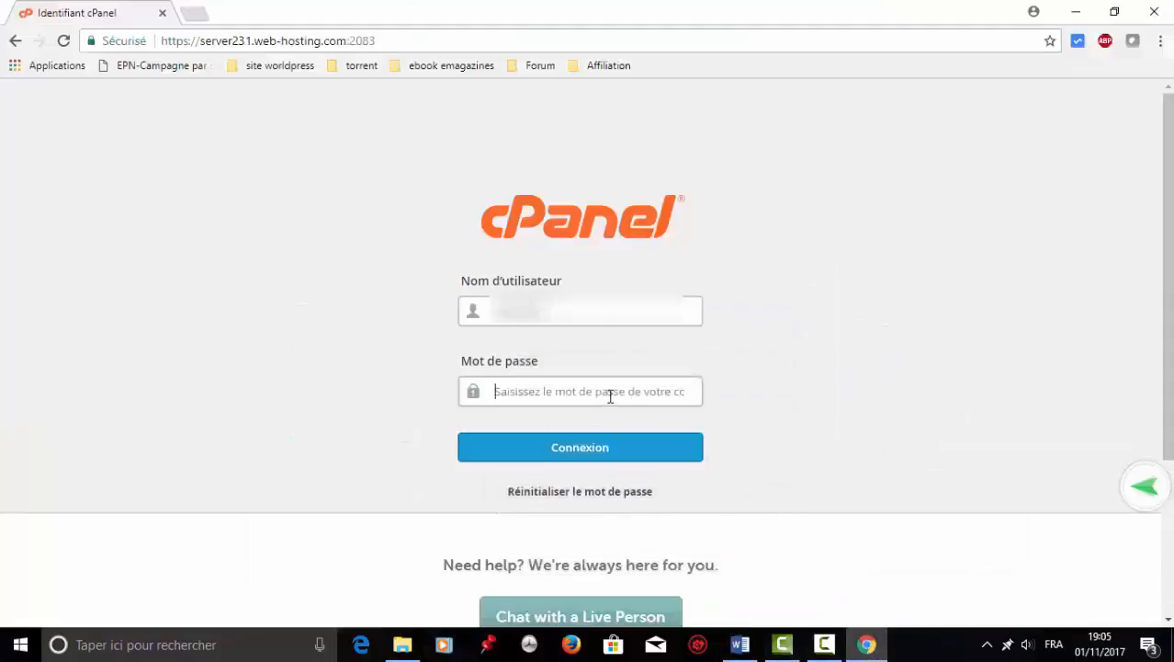
{"action": "key", "text": "ctrl+v"}
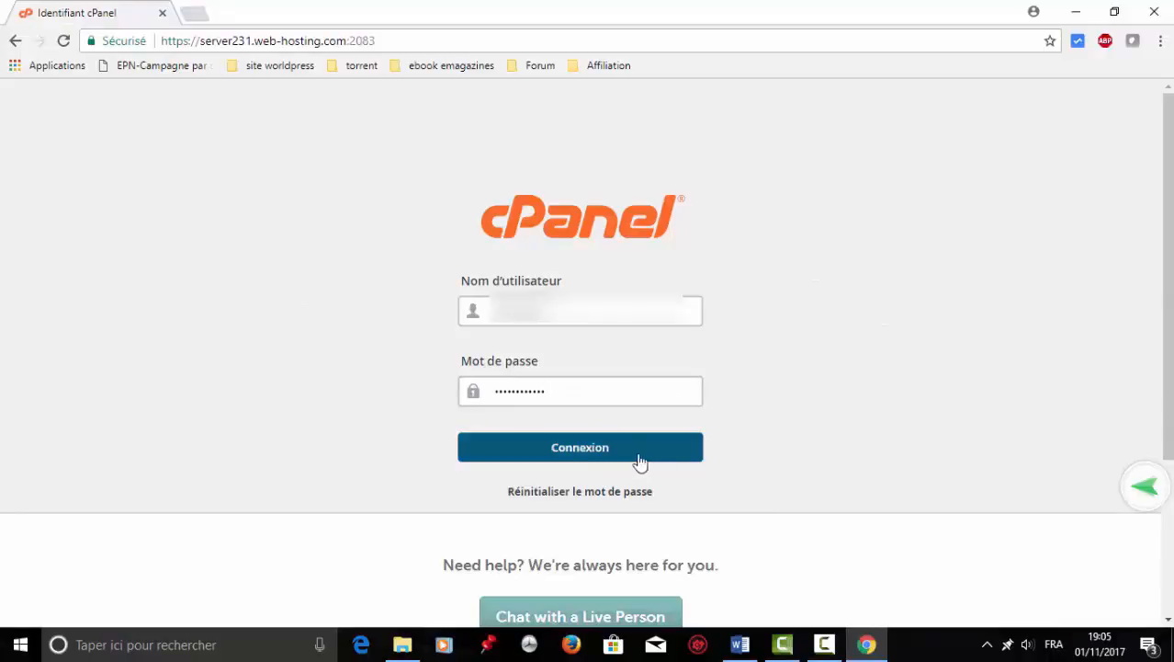
Sign in to cPanel, decline saving the password, and go to Preferences > Password & Security.
{"action": "left_click", "coordinate": [619, 456]}
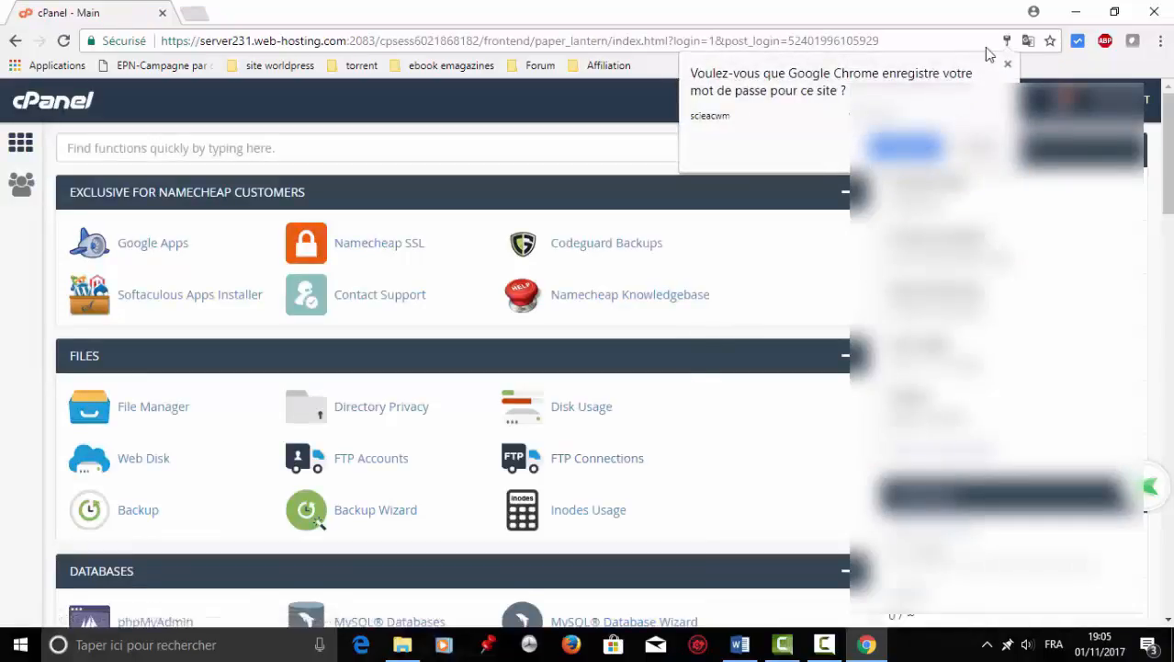
{"action": "left_click", "coordinate": [1006, 67]}
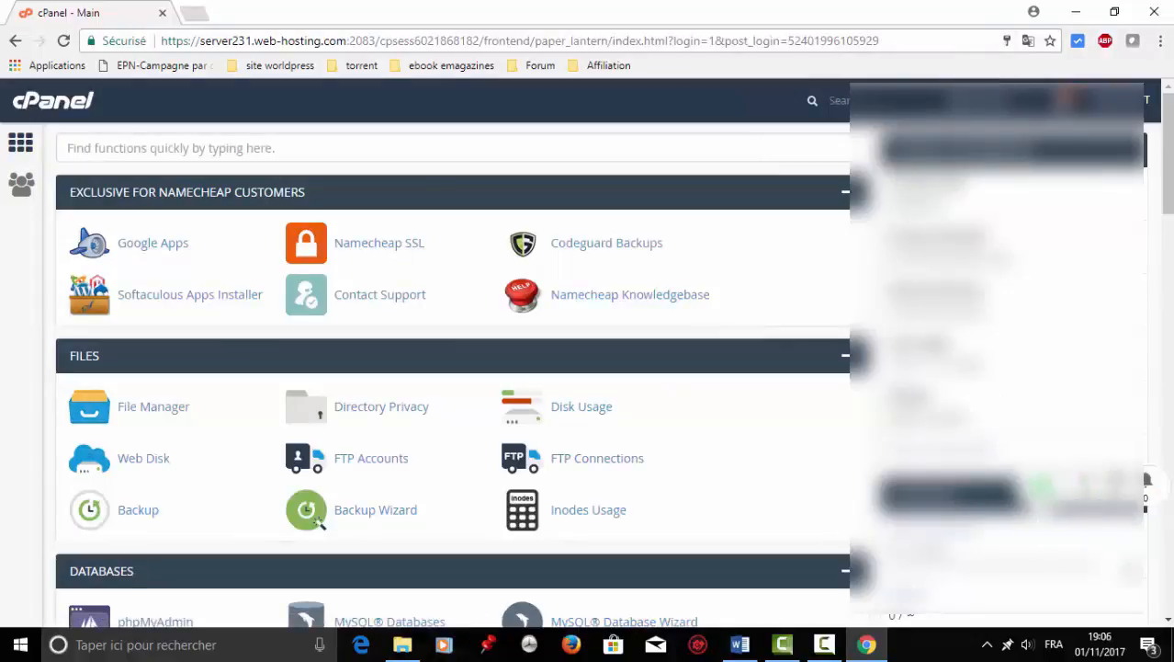
{"action": "left_click", "coordinate": [1168, 622]}
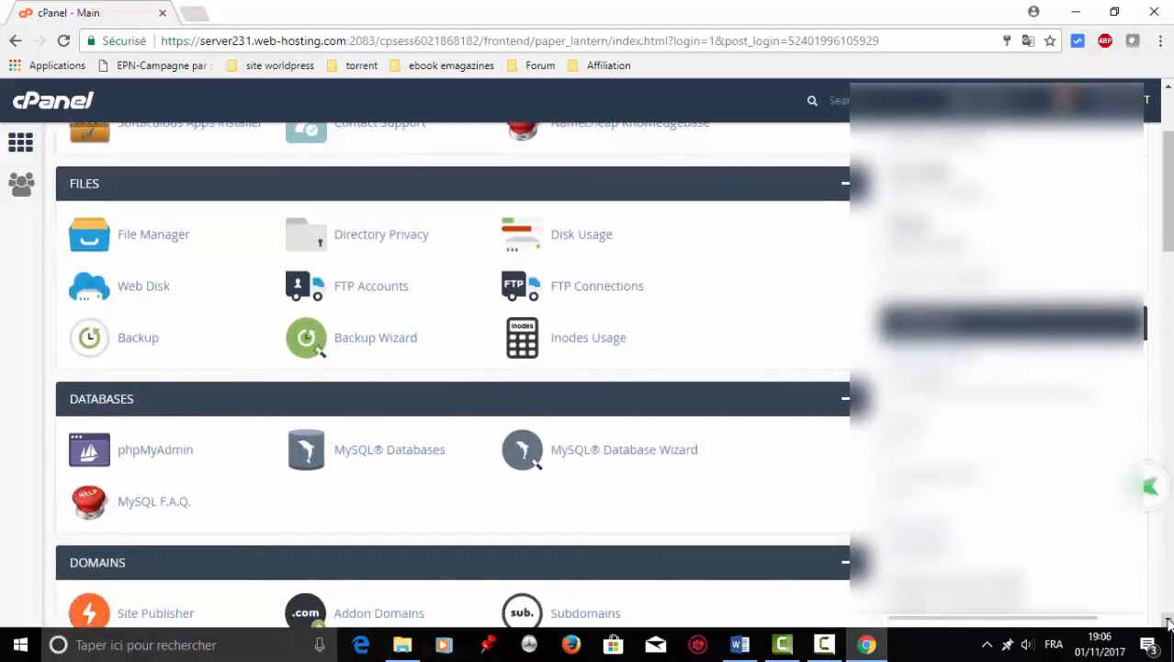
{"action": "scroll", "coordinate": [1168, 622], "scroll_direction": "down", "scroll_amount": 15}
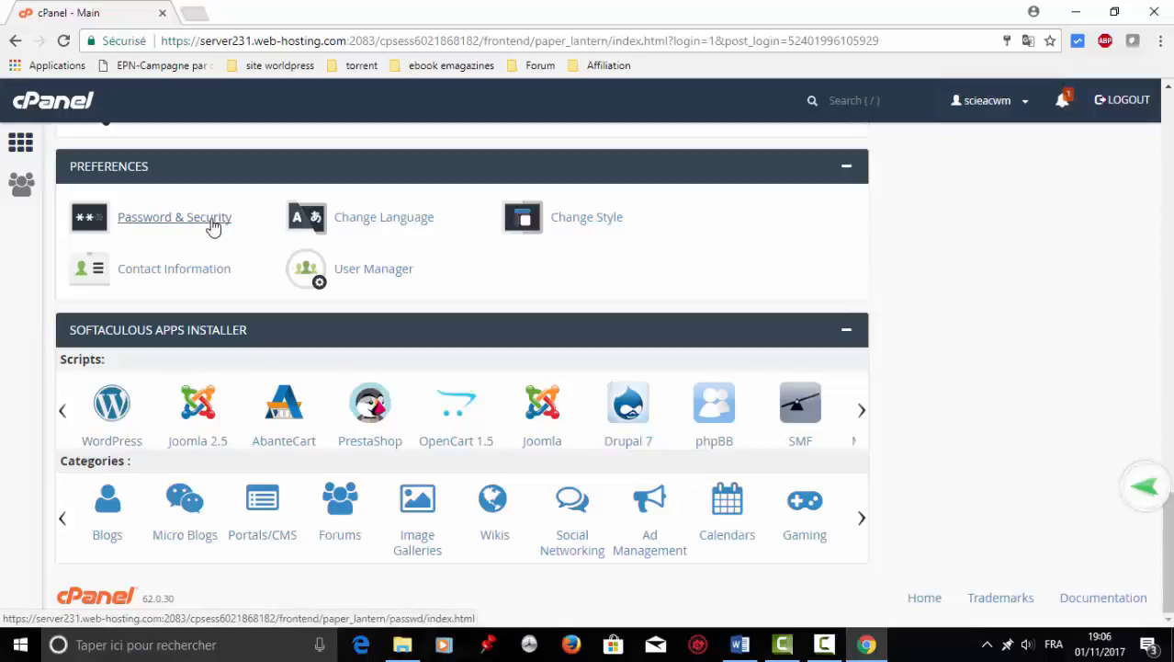
{"action": "left_click", "coordinate": [210, 221]}
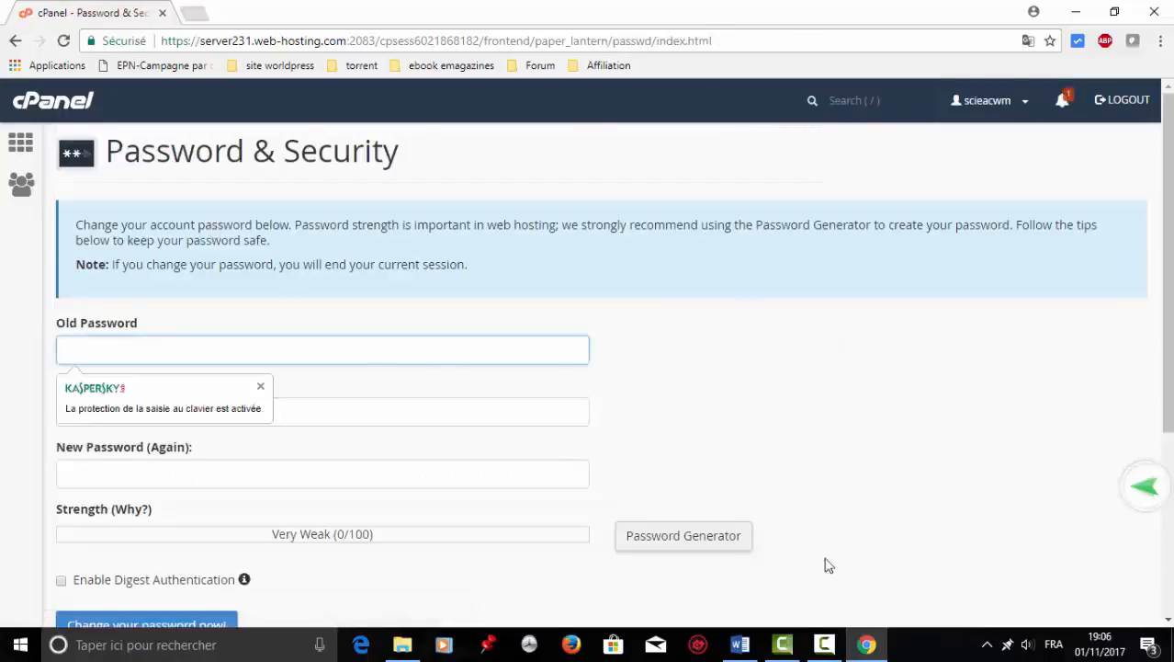
Enter the current password as old password and a Very Strong new password, starting its confirmation.
{"action": "left_click", "coordinate": [747, 647]}
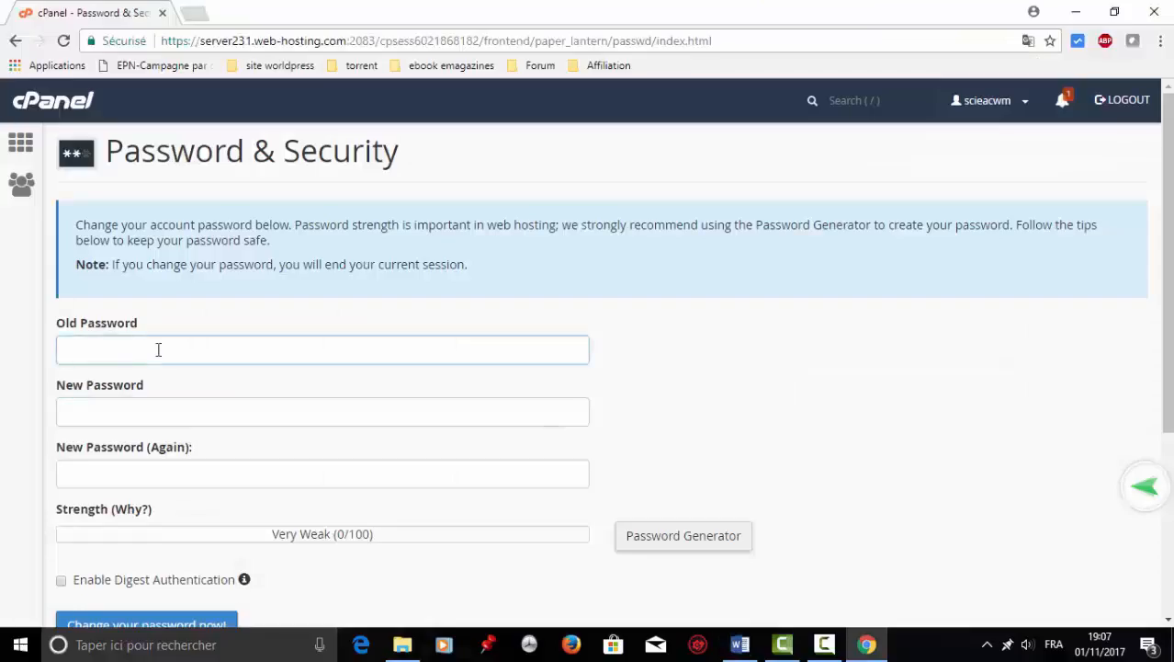
{"action": "key", "text": "ctrl+v"}
{"action": "left_click", "coordinate": [112, 410]}
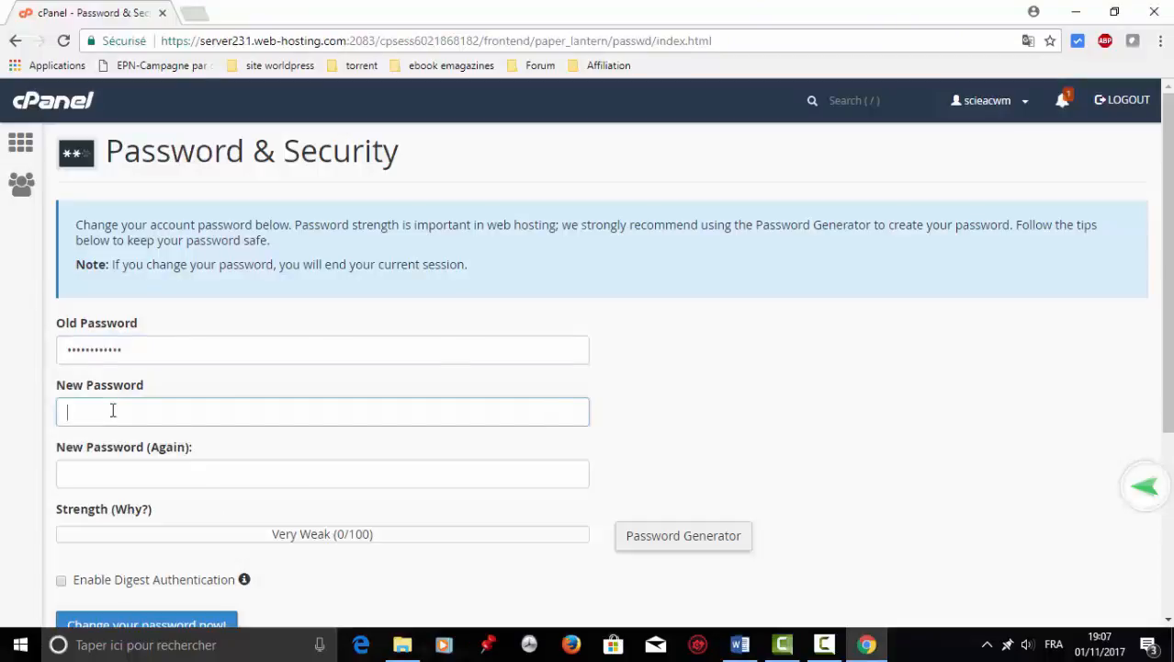
{"action": "type", "text": "a"}
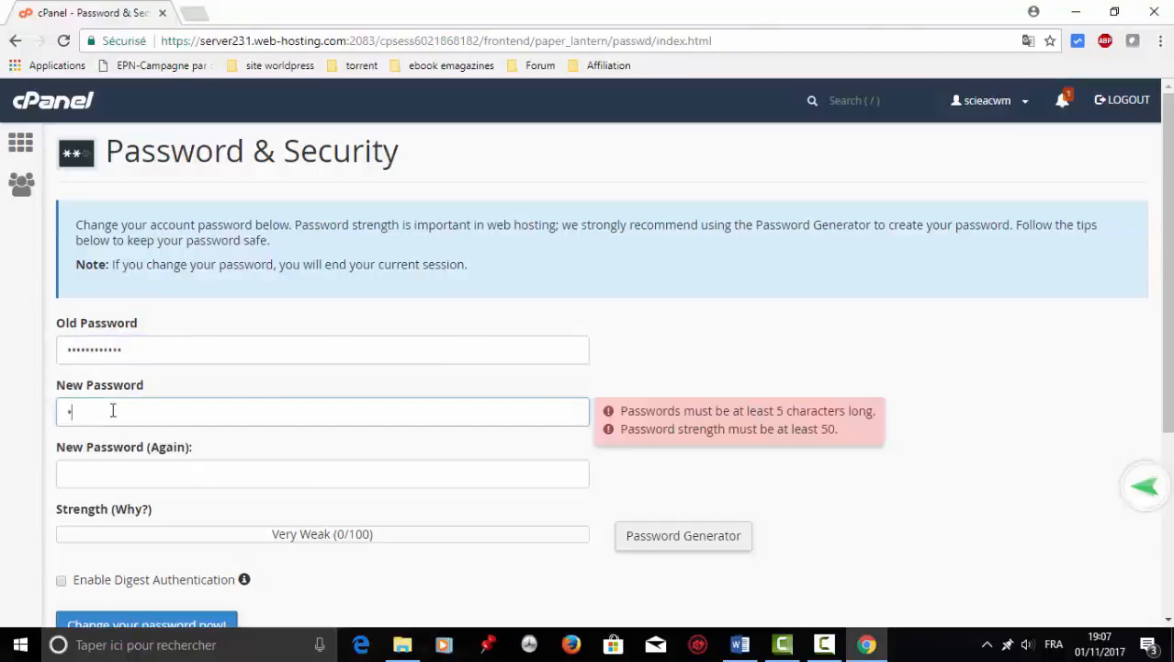
{"action": "type", "text": "aaa"}
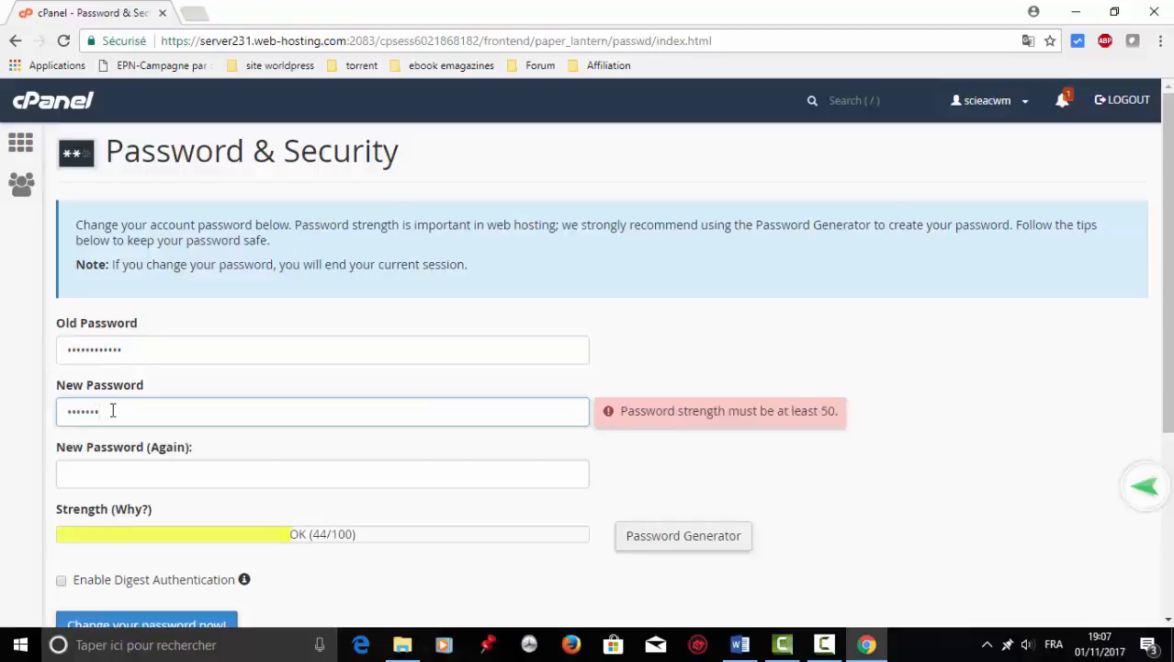
{"action": "type", "text": "a"}
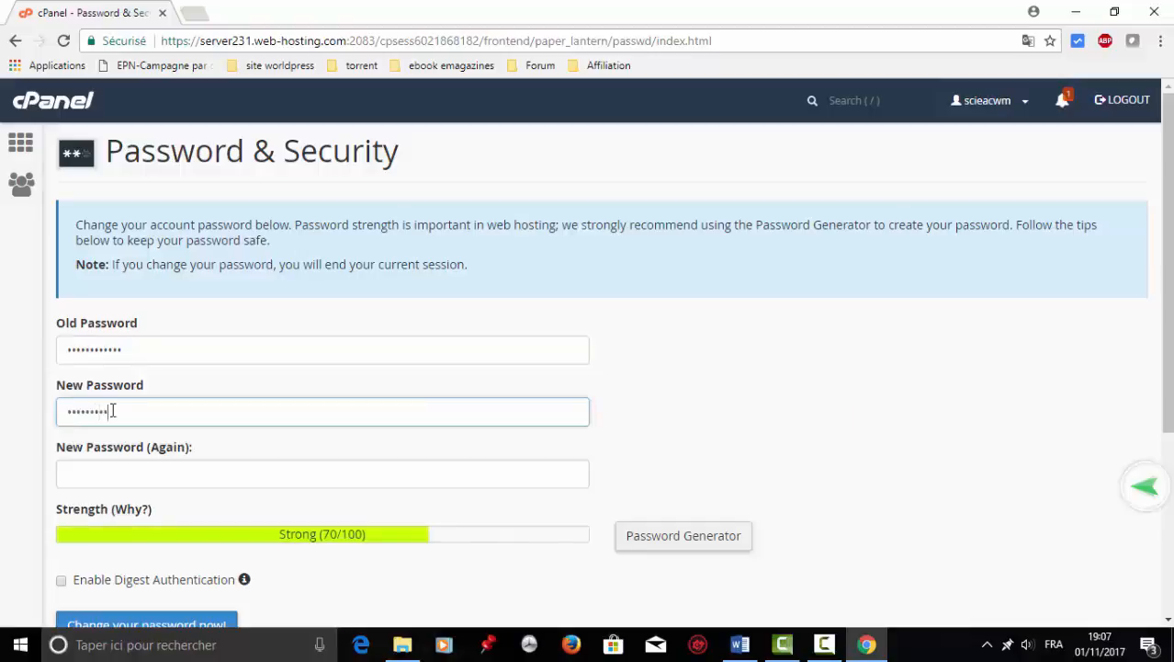
{"action": "key", "text": "BackSpace"}
{"action": "key", "text": "BackSpace"}
{"action": "key", "text": "BackSpace"}
{"action": "key", "text": "BackSpace"}
{"action": "key", "text": "BackSpace"}
{"action": "key", "text": "BackSpace"}
{"action": "key", "text": "BackSpace"}
{"action": "key", "text": "BackSpace"}
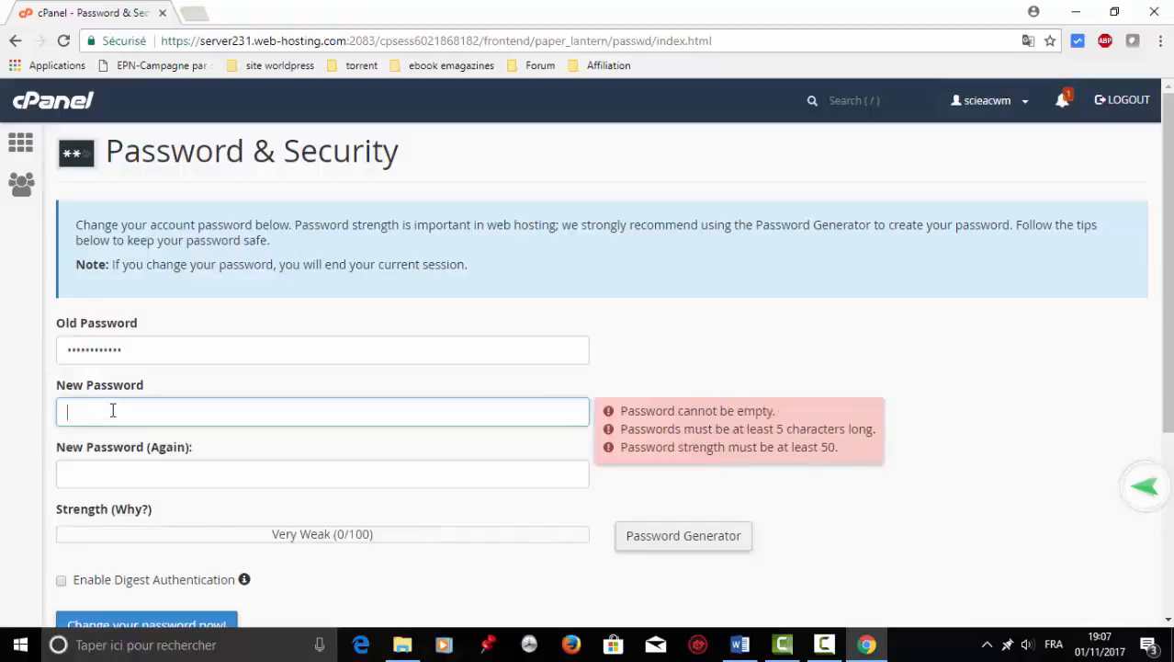
{"action": "type", "text": "aa"}
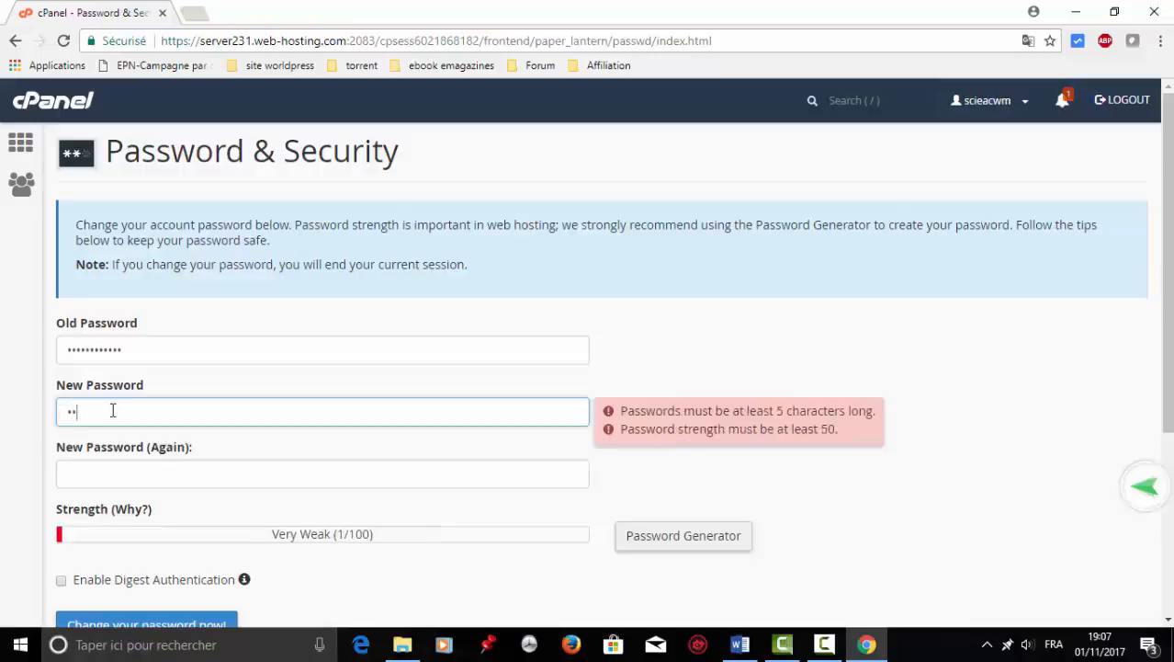
{"action": "type", "text": "aaaaaaa"}
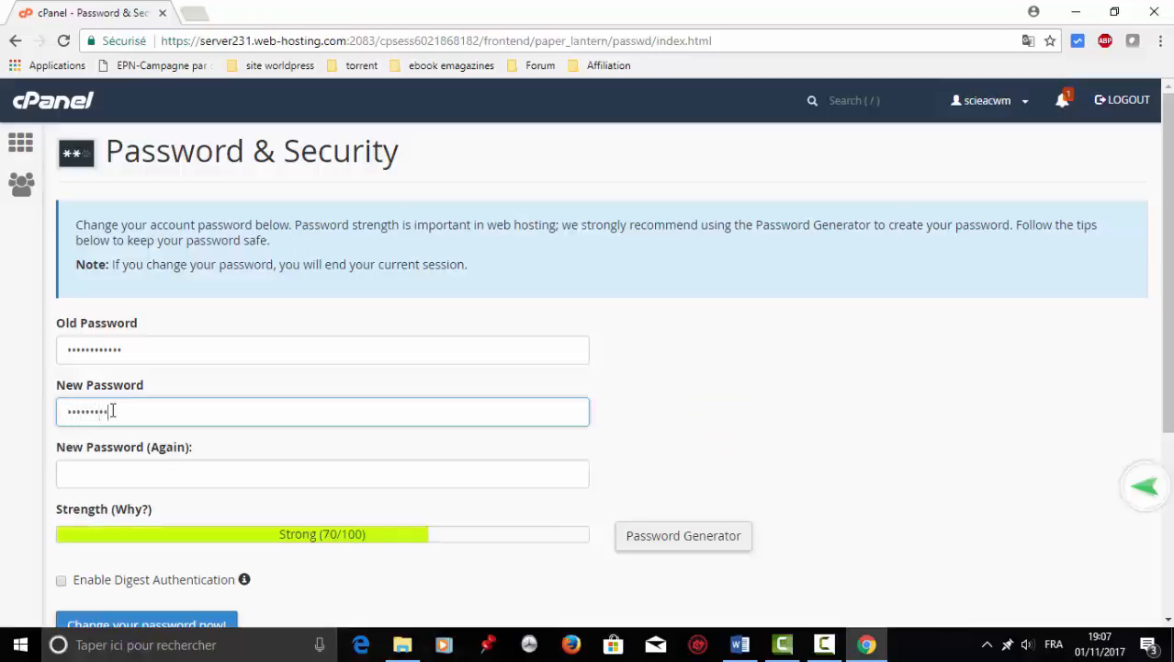
{"action": "type", "text": "a"}
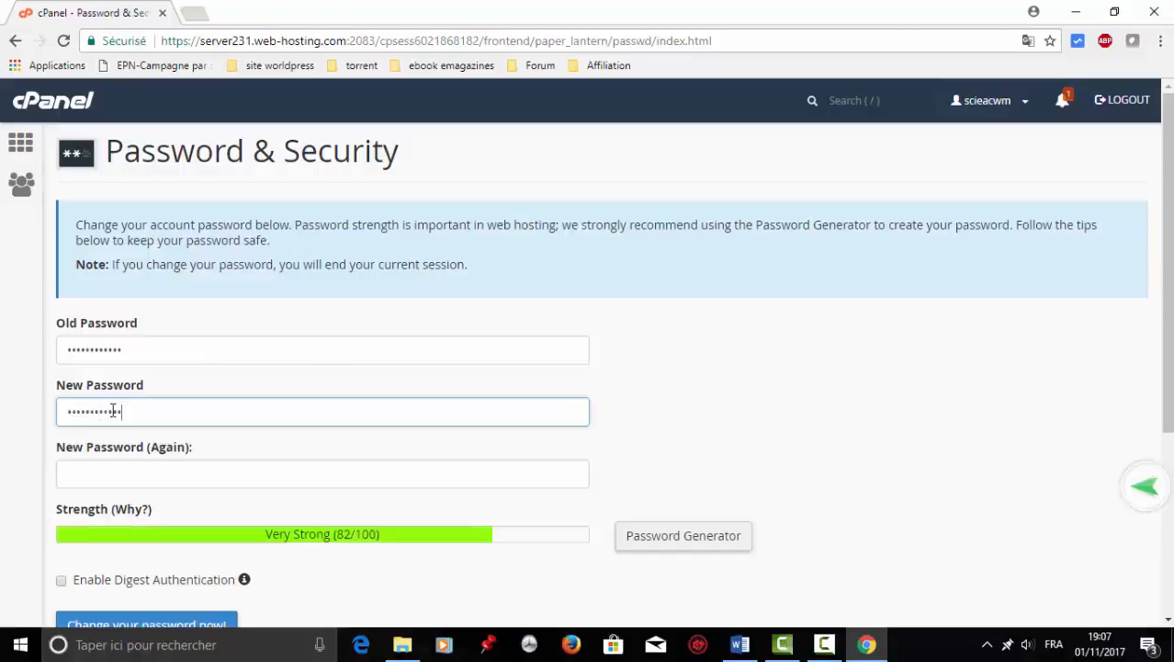
{"action": "type", "text": "a"}
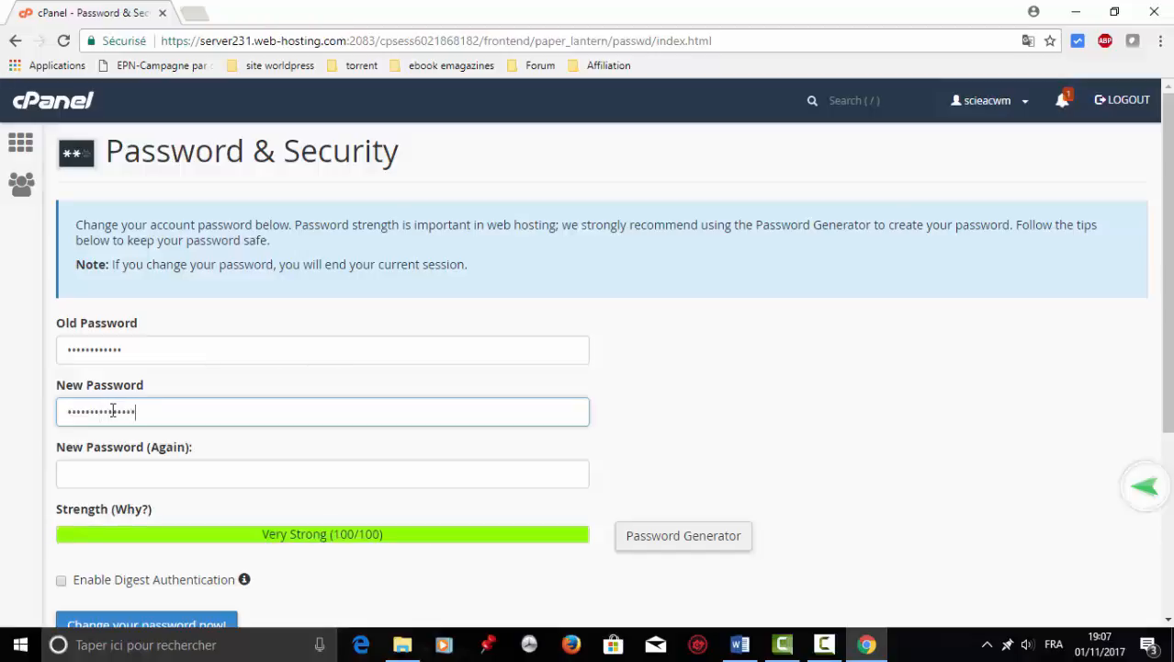
{"action": "type", "text": "a"}
{"action": "left_click", "coordinate": [113, 475]}
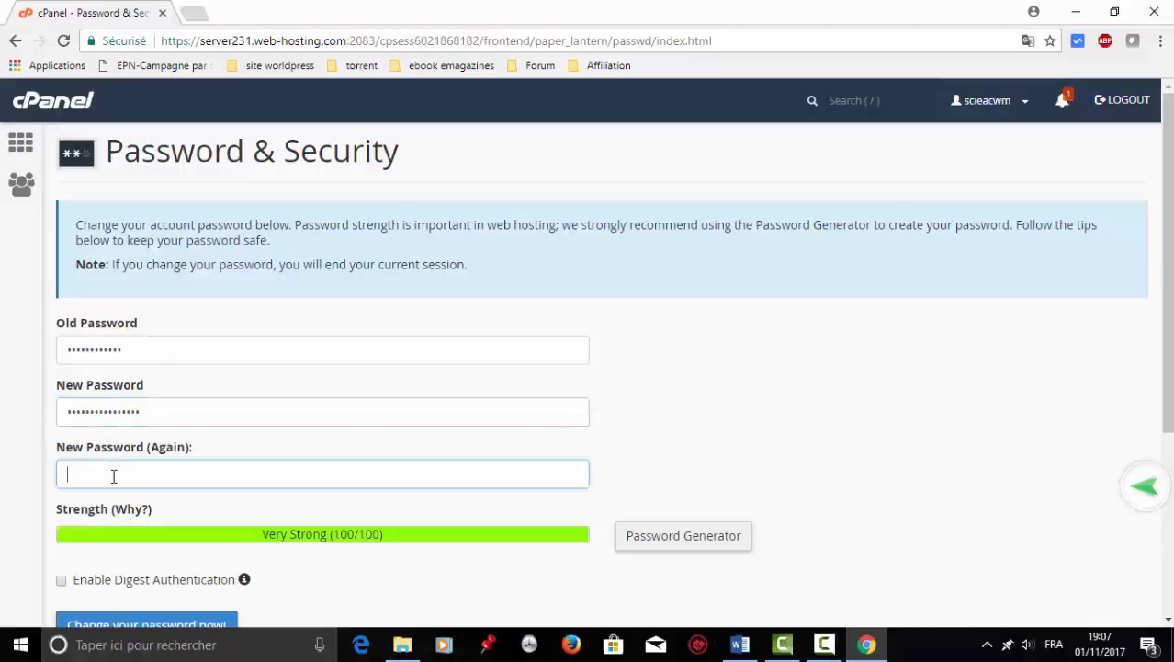
{"action": "type", "text": "a"}
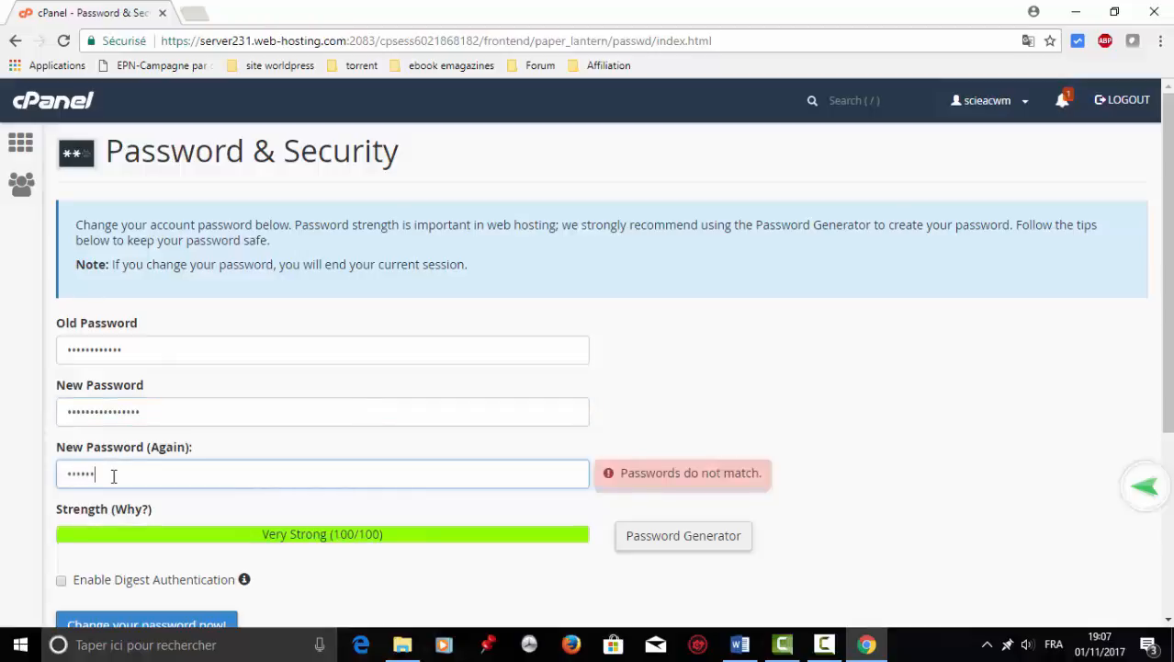
{"action": "type", "text": "a"}
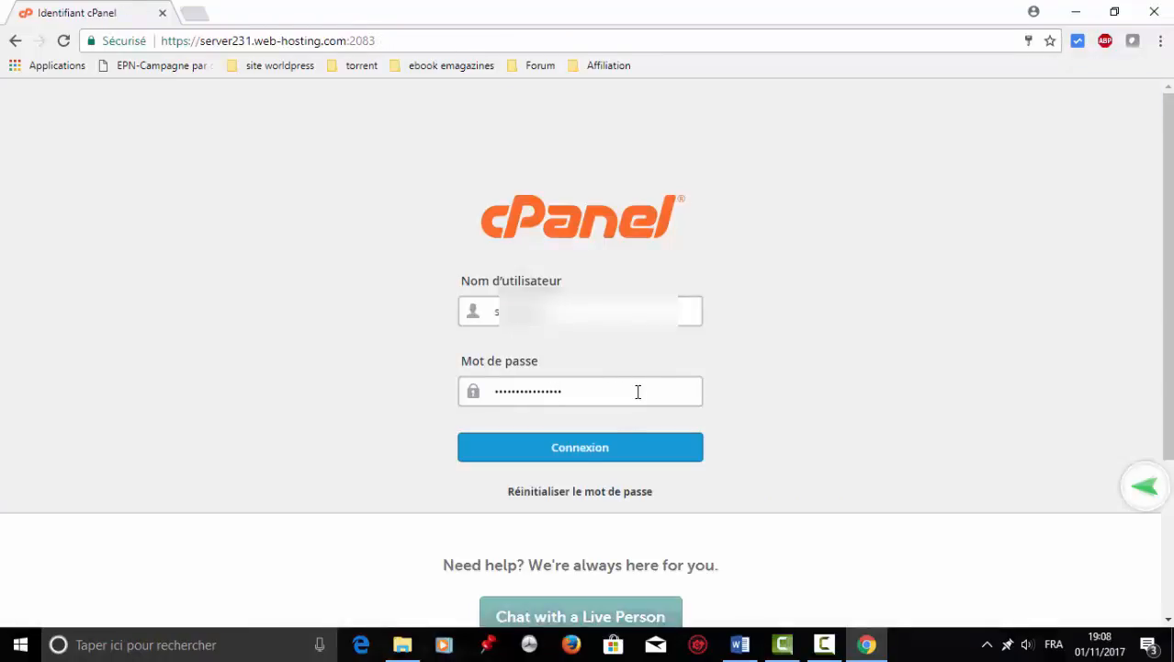
Log back in to cPanel and open the WordPress installer under Softaculous Apps Installer.
{"action": "left_click", "coordinate": [582, 455]}
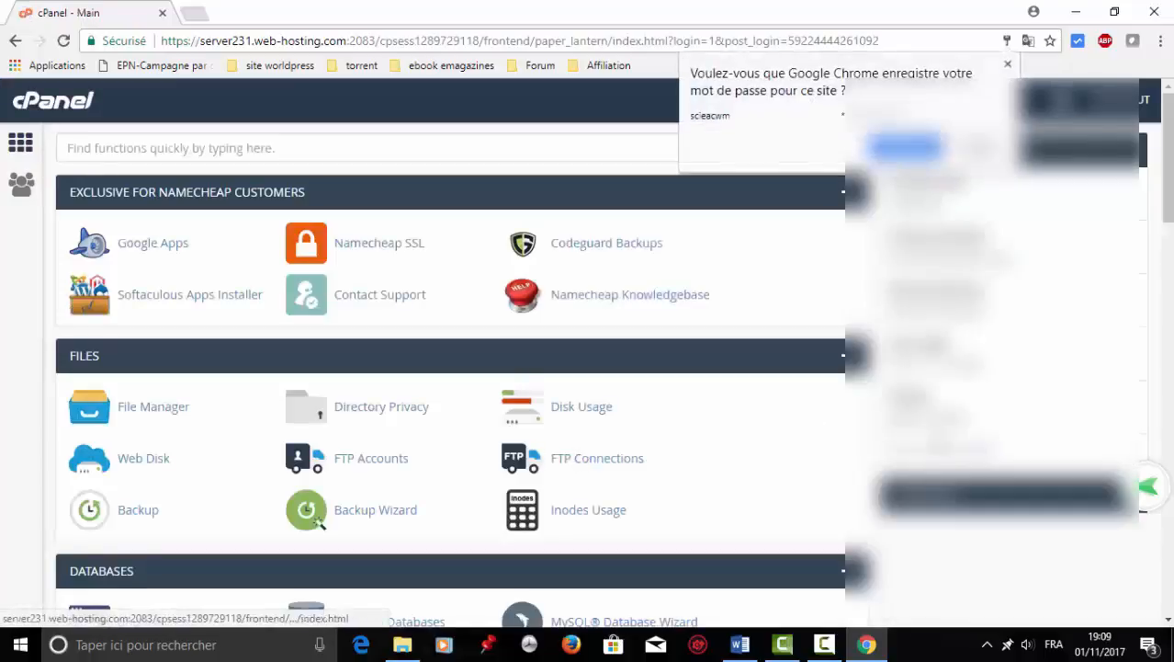
{"action": "left_click_drag", "start_coordinate": [1169, 205], "coordinate": [1169, 616]}
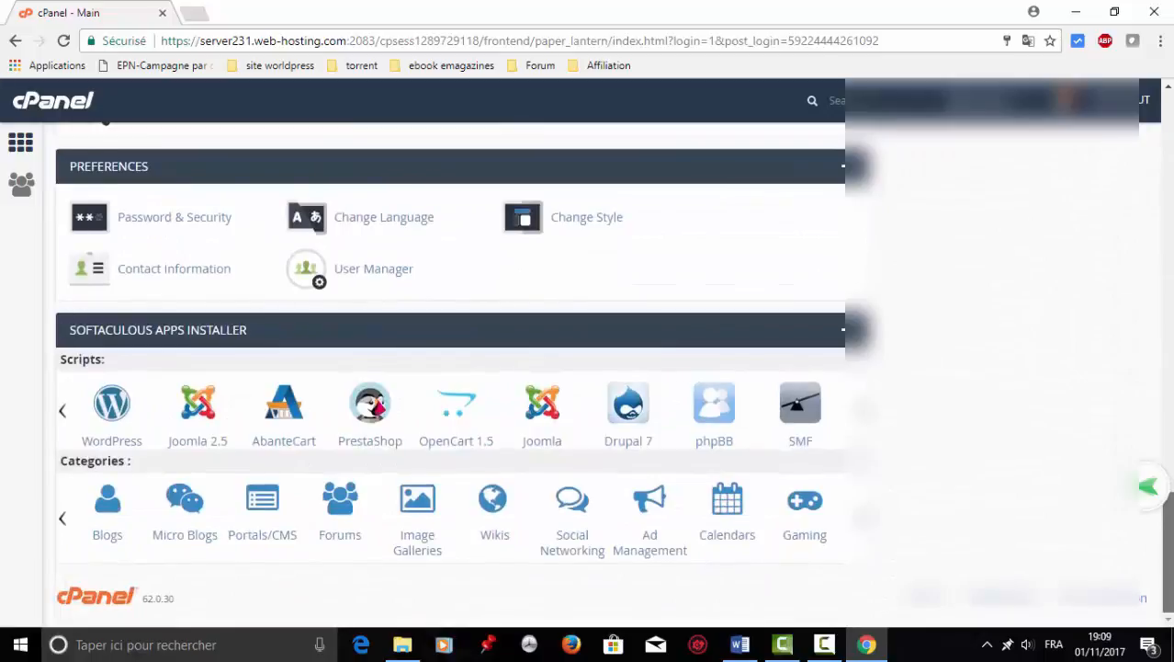
{"action": "left_click", "coordinate": [112, 404]}
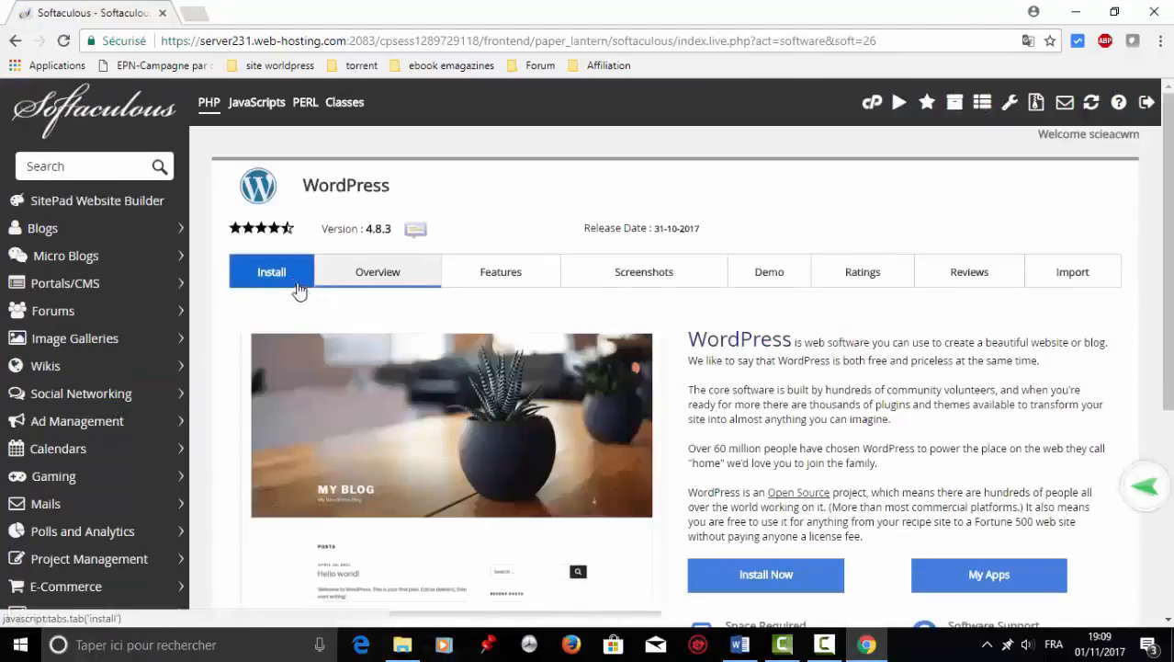
{"action": "scroll", "coordinate": [290, 283], "scroll_direction": "down", "scroll_amount": 2}
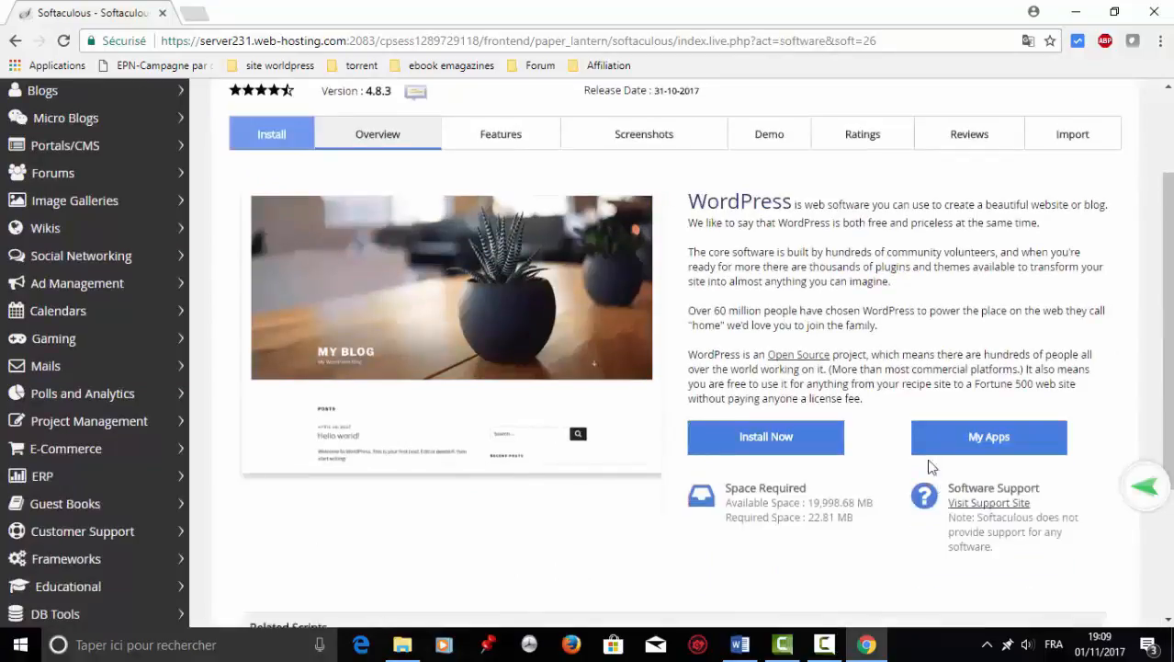
{"action": "left_click", "coordinate": [769, 438]}
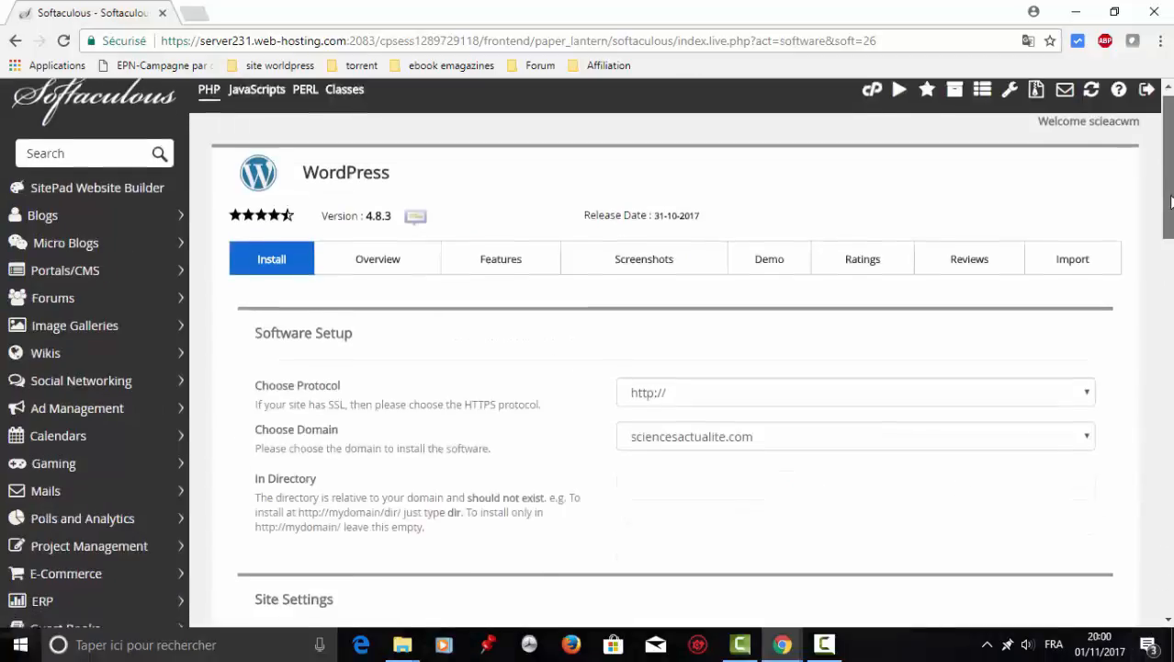
{"action": "scroll", "coordinate": [1170, 204], "scroll_direction": "down", "scroll_amount": 1}
{"action": "scroll", "coordinate": [1170, 176], "scroll_direction": "up", "scroll_amount": 1}
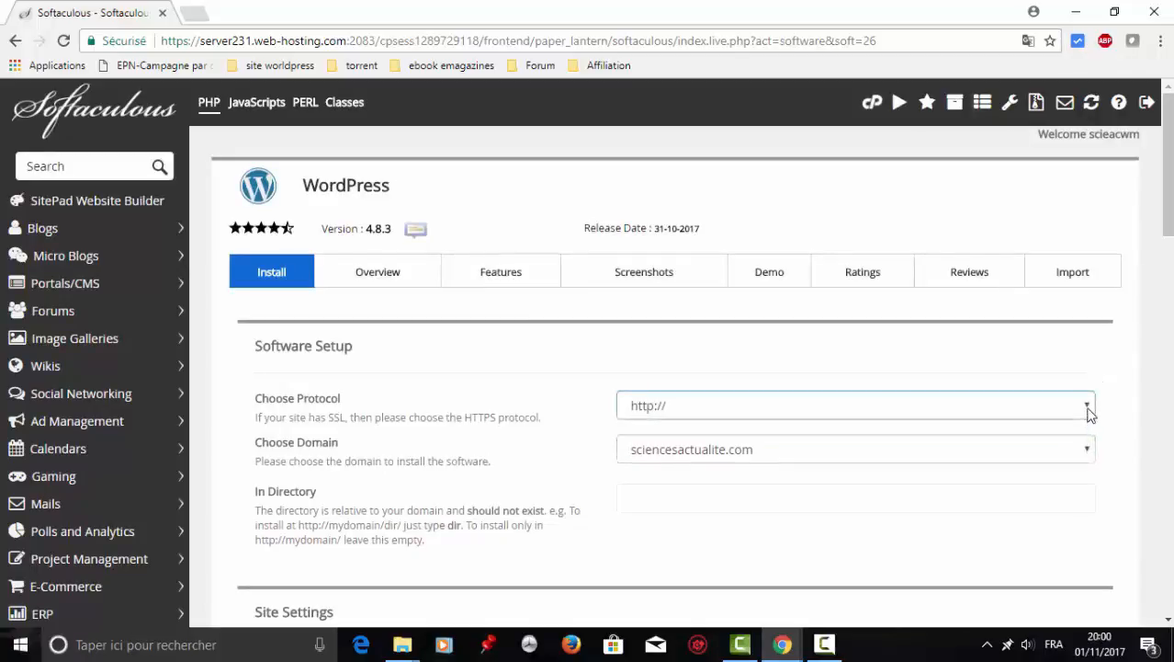
{"action": "left_click", "coordinate": [1088, 411]}
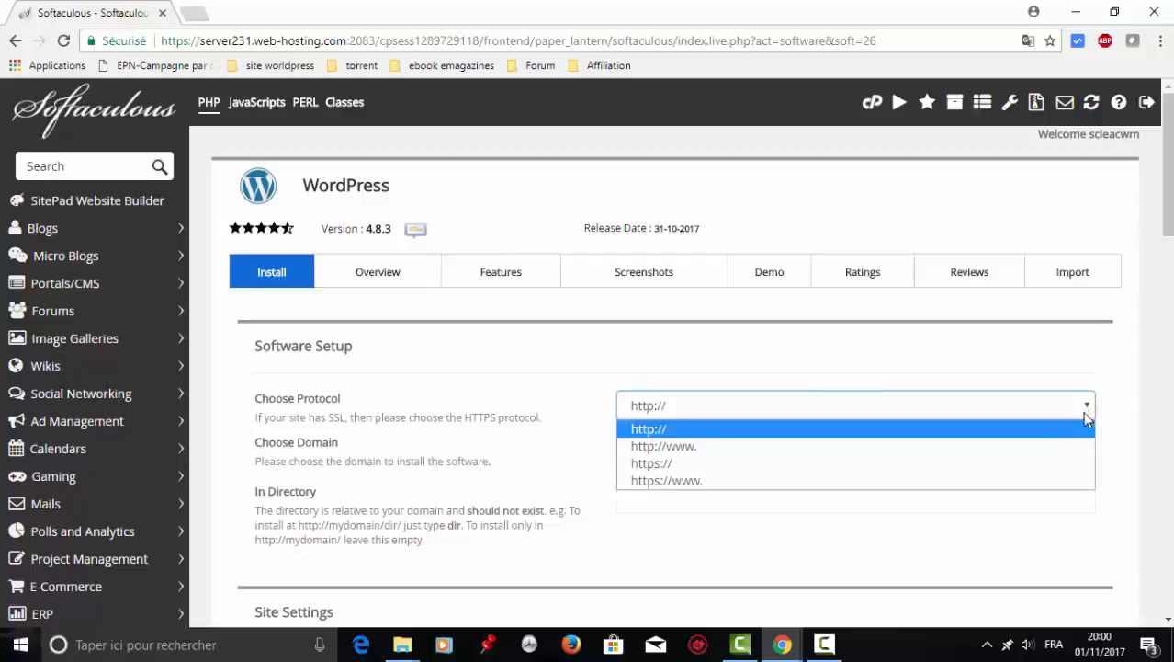
{"action": "left_click", "coordinate": [1051, 449]}
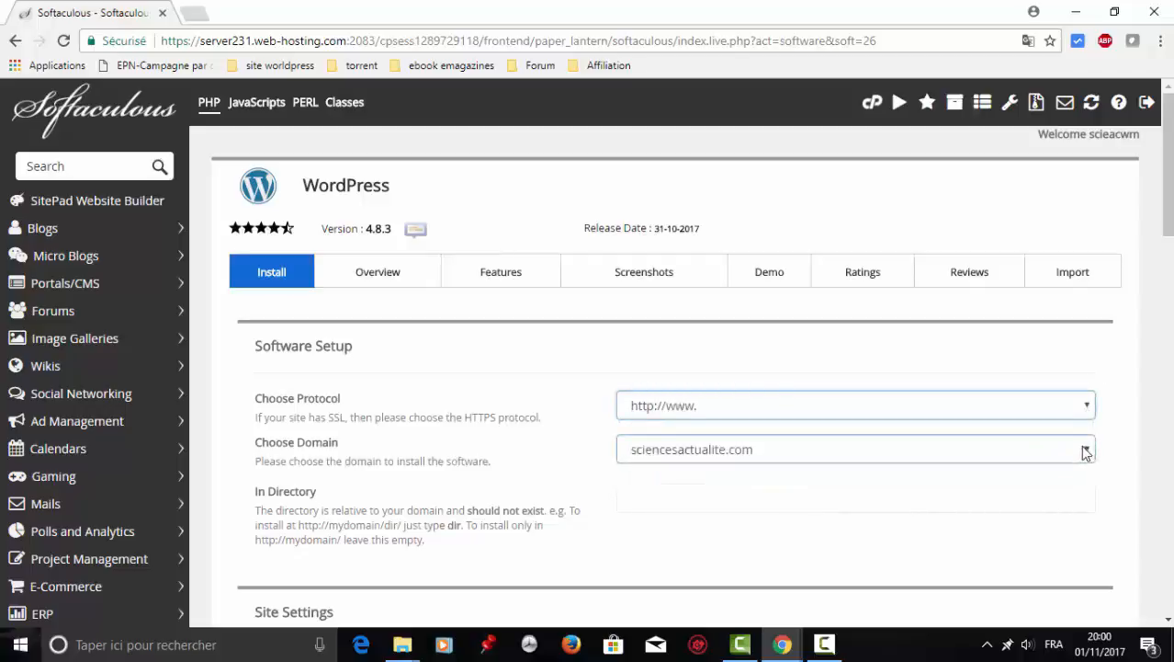
{"action": "left_click", "coordinate": [1085, 452]}
{"action": "left_click", "coordinate": [1085, 452]}
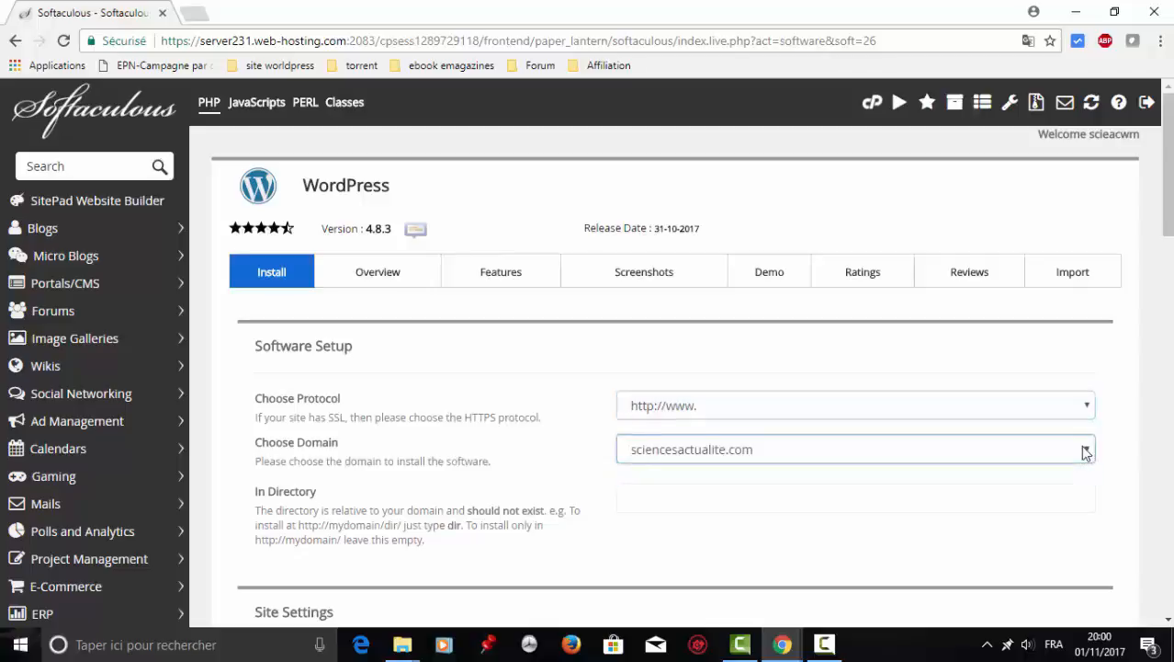
{"action": "left_click_drag", "start_coordinate": [1168, 623], "coordinate": [1168, 623]}
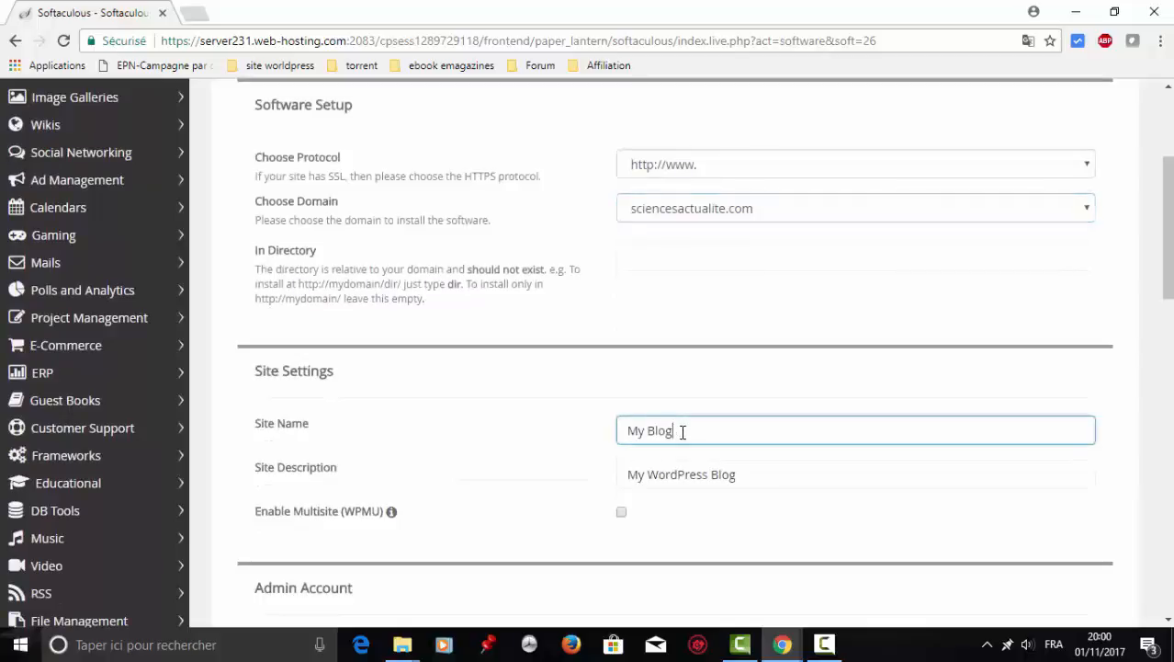
Name the site 'Sciences Actualité' with description 'Site de vulgarisation scientifique'.
{"action": "key", "text": "BackSpace"}
{"action": "key", "text": "BackSpace"}
{"action": "key", "text": "BackSpace"}
{"action": "key", "text": "BackSpace"}
{"action": "key", "text": "BackSpace"}
{"action": "key", "text": "BackSpace"}
{"action": "key", "text": "BackSpace"}
{"action": "type", "text": "Sciences actualité"}
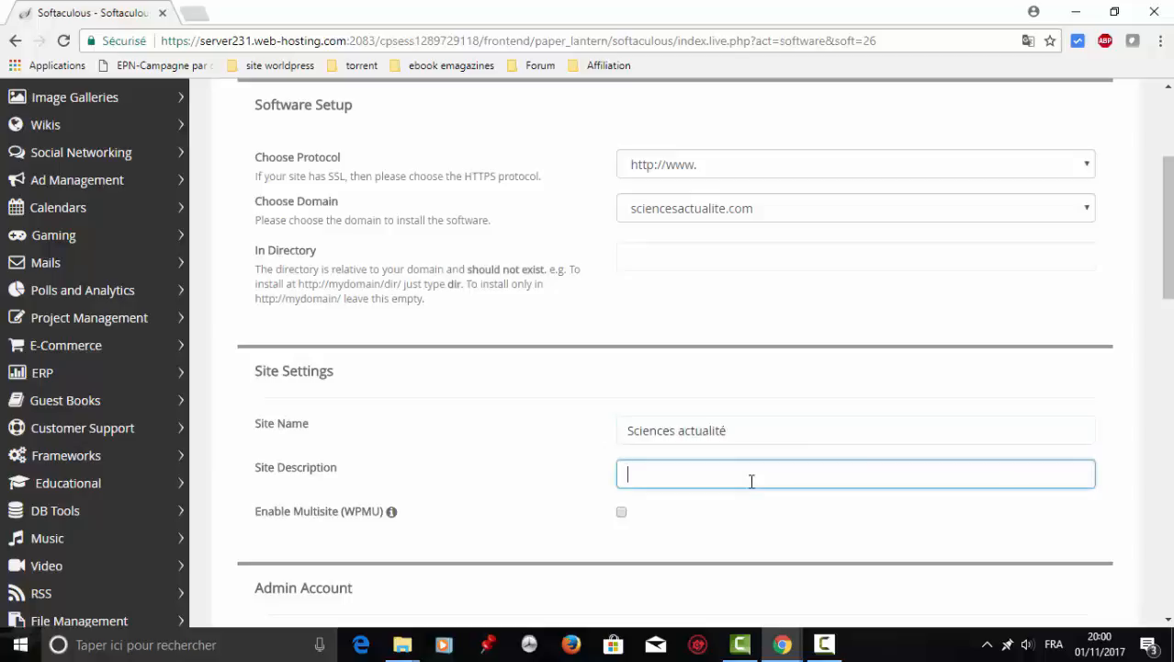
{"action": "type", "text": "Site de vulgarisation scientifique"}
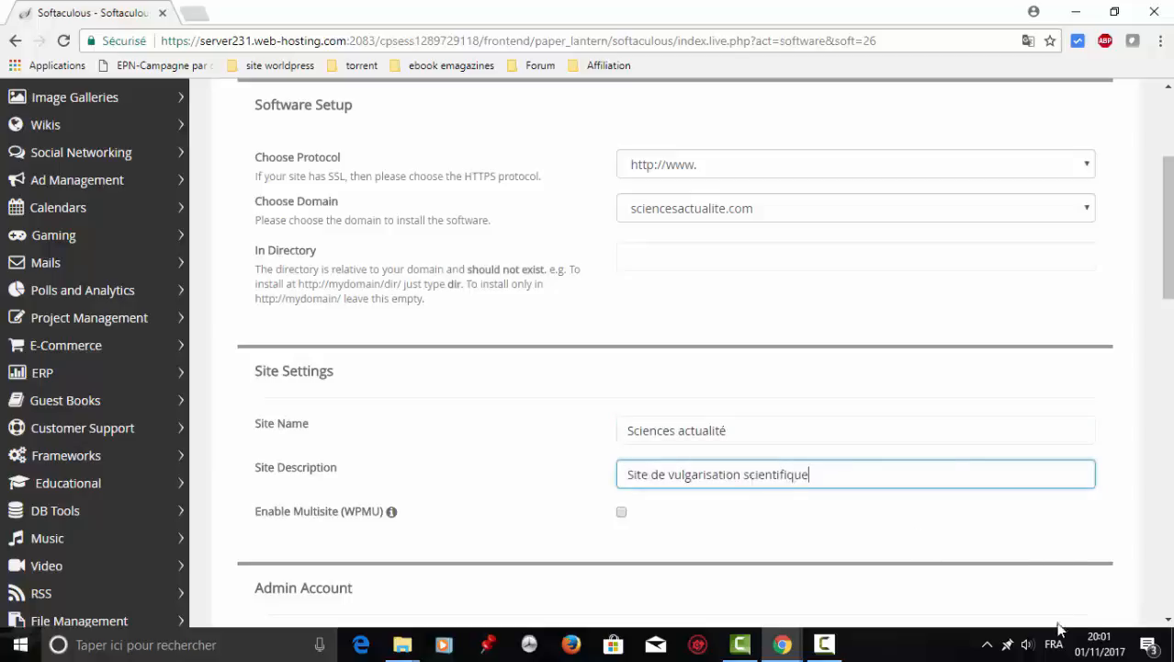
{"action": "left_click", "coordinate": [1168, 621]}
{"action": "left_click", "coordinate": [1169, 621]}
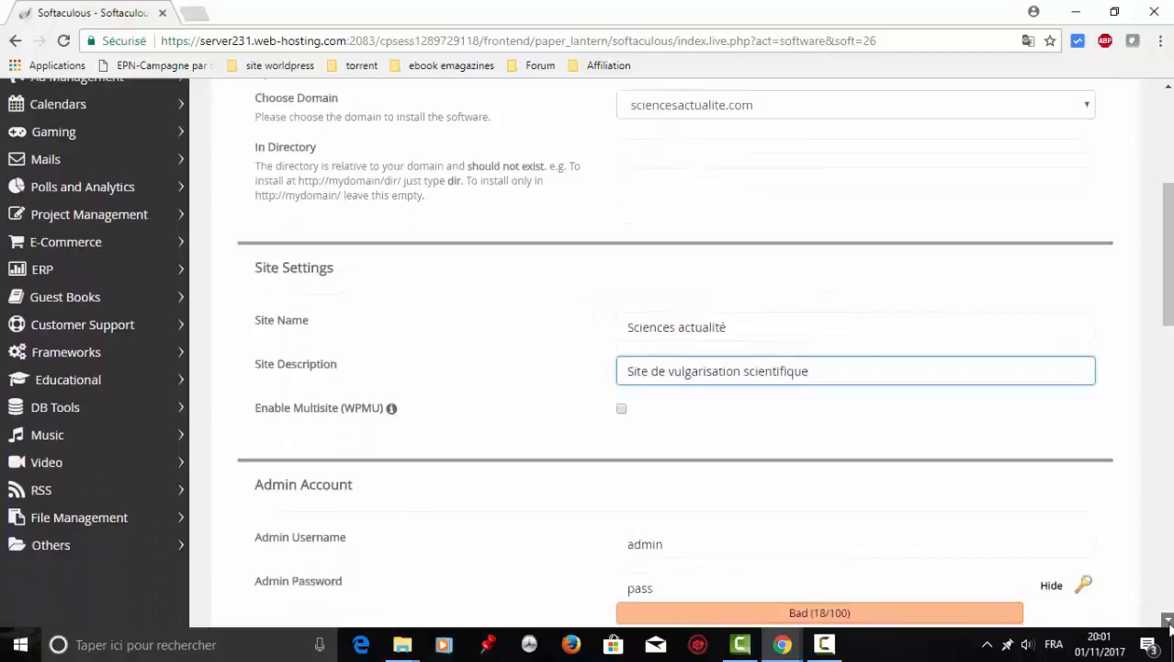
{"action": "left_click", "coordinate": [1169, 622]}
{"action": "left_click", "coordinate": [1169, 621]}
{"action": "left_click", "coordinate": [1168, 621]}
{"action": "left_click", "coordinate": [1168, 621]}
{"action": "left_click", "coordinate": [1169, 621]}
{"action": "left_click", "coordinate": [1169, 621]}
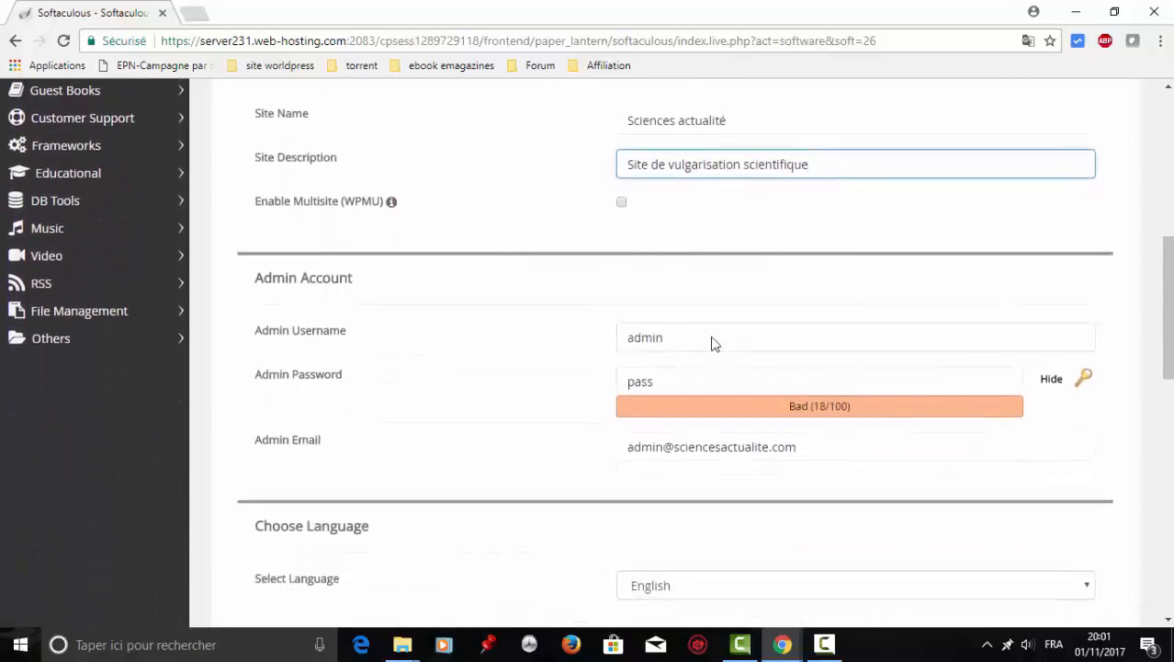
Replace the default admin username, choose French as the language, and launch the installation.
{"action": "left_click", "coordinate": [691, 338]}
{"action": "key", "text": "BackSpace"}
{"action": "key", "text": "BackSpace"}
{"action": "key", "text": "BackSpace"}
{"action": "key", "text": "BackSpace"}
{"action": "key", "text": "BackSpace"}
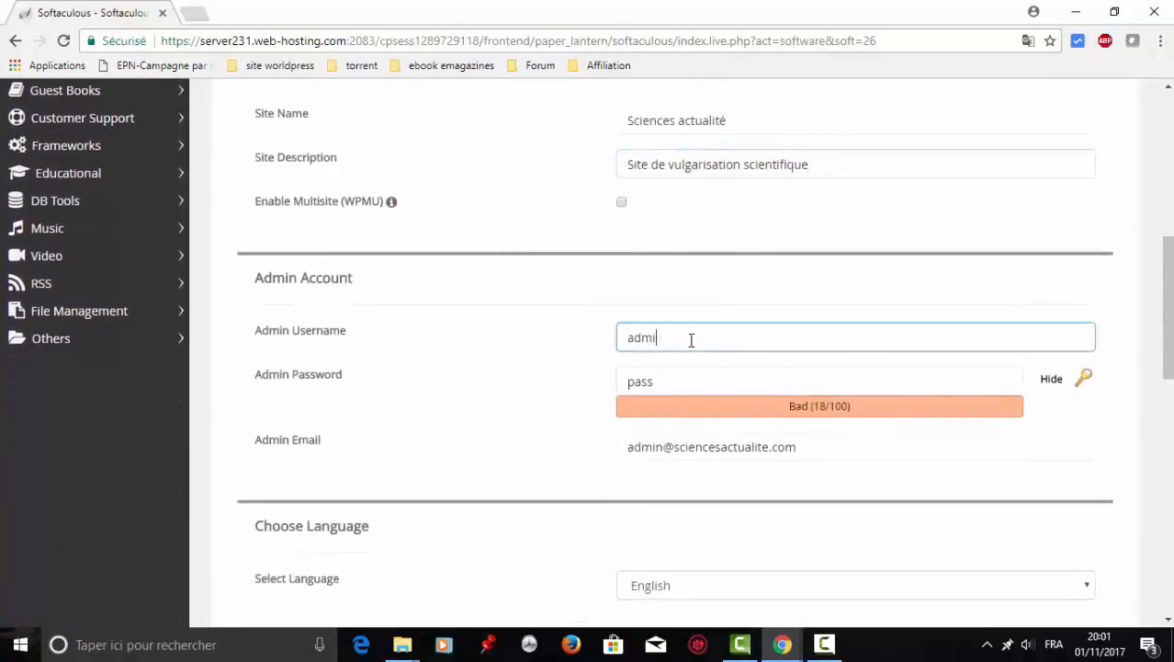
{"action": "type", "text": "sciencetech"}
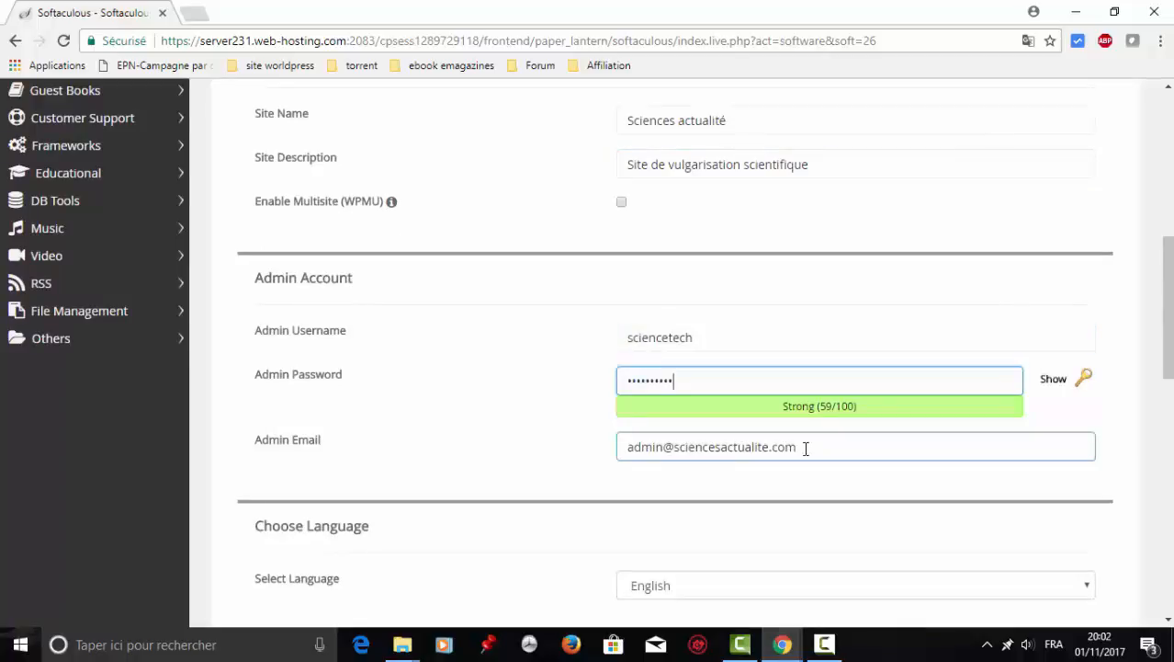
{"action": "scroll", "coordinate": [1089, 445], "scroll_direction": "down", "scroll_amount": 2}
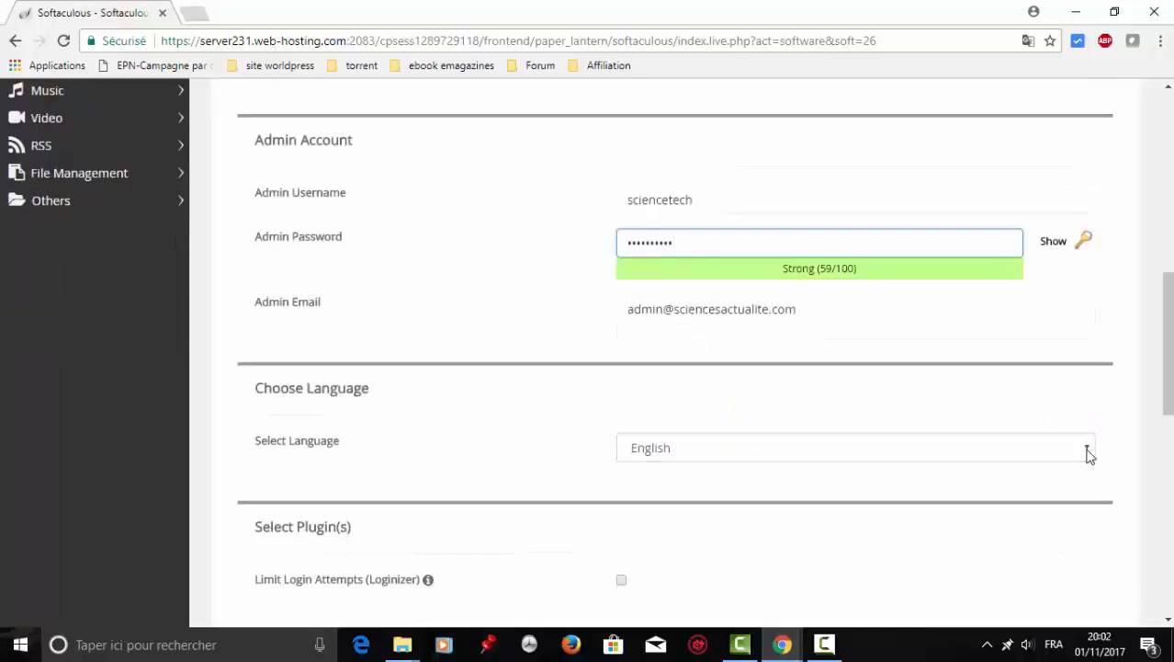
{"action": "left_click", "coordinate": [1088, 451]}
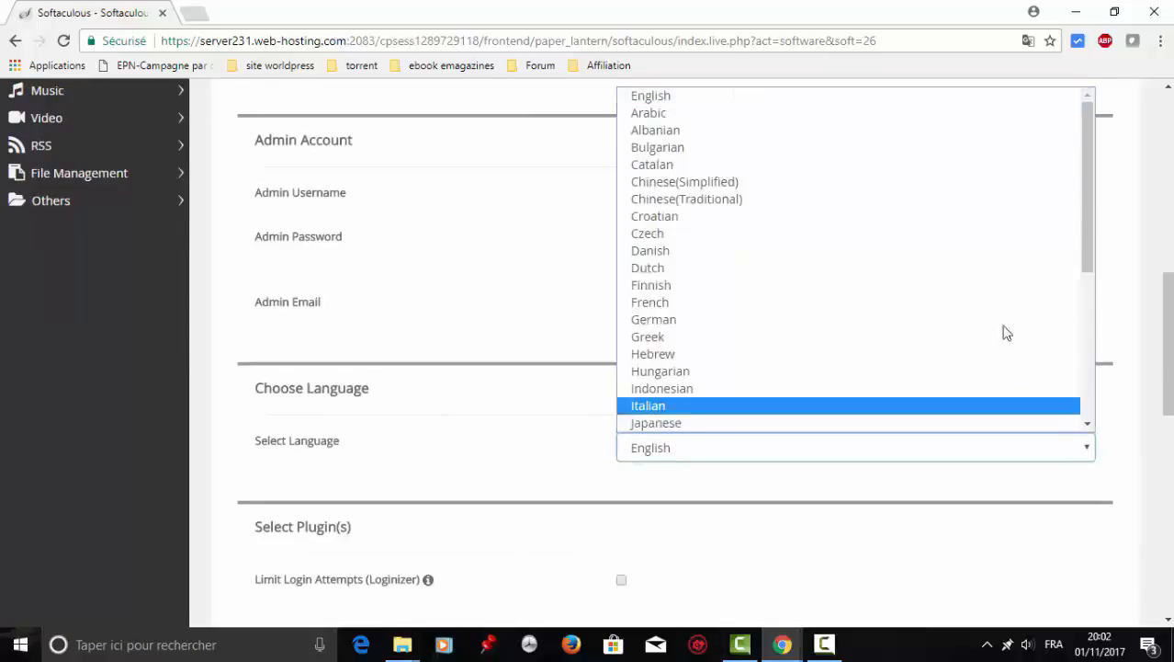
{"action": "left_click", "coordinate": [932, 310]}
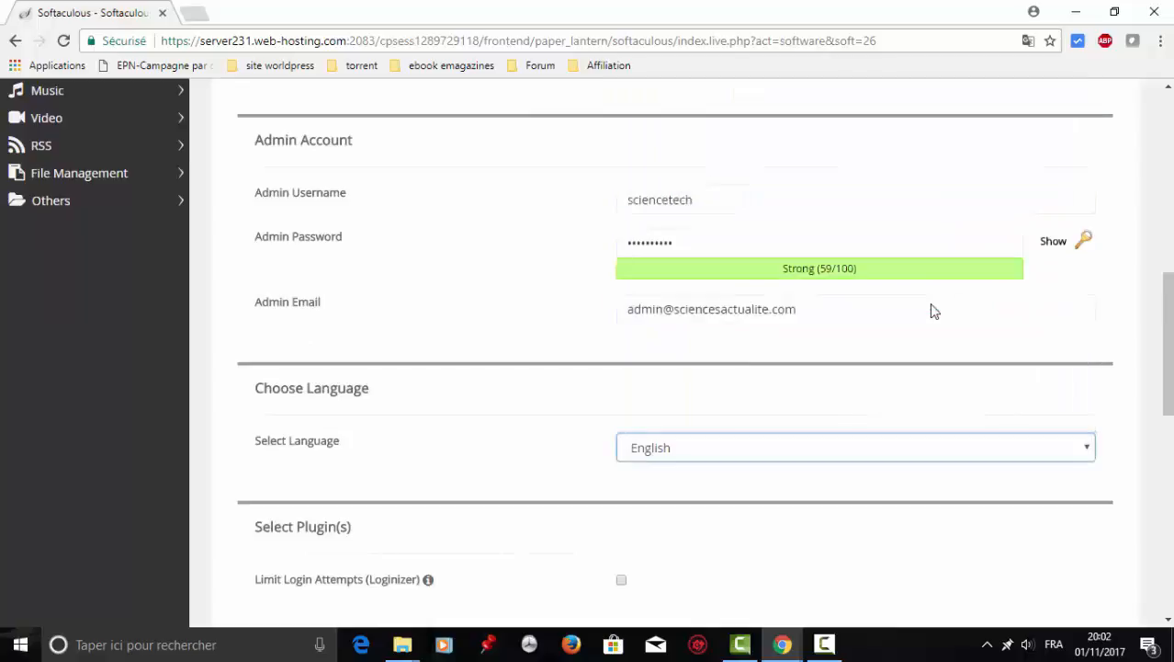
{"action": "left_click", "coordinate": [1168, 621]}
{"action": "scroll", "coordinate": [1168, 621], "scroll_direction": "down", "scroll_amount": 6}
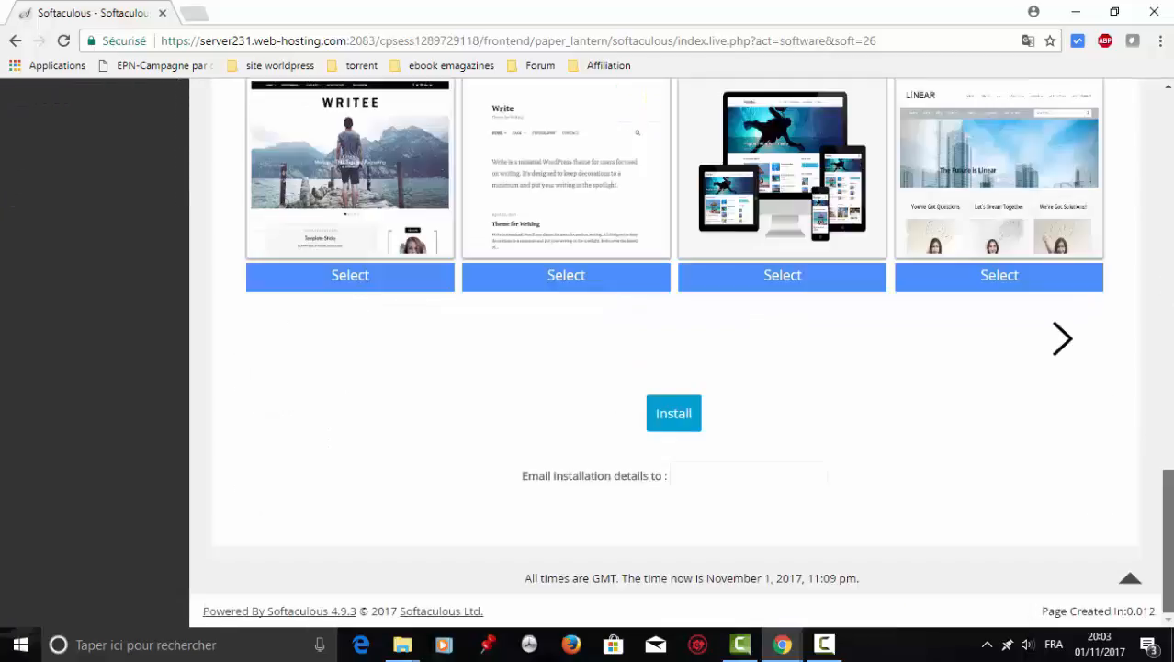
{"action": "left_click", "coordinate": [681, 420]}
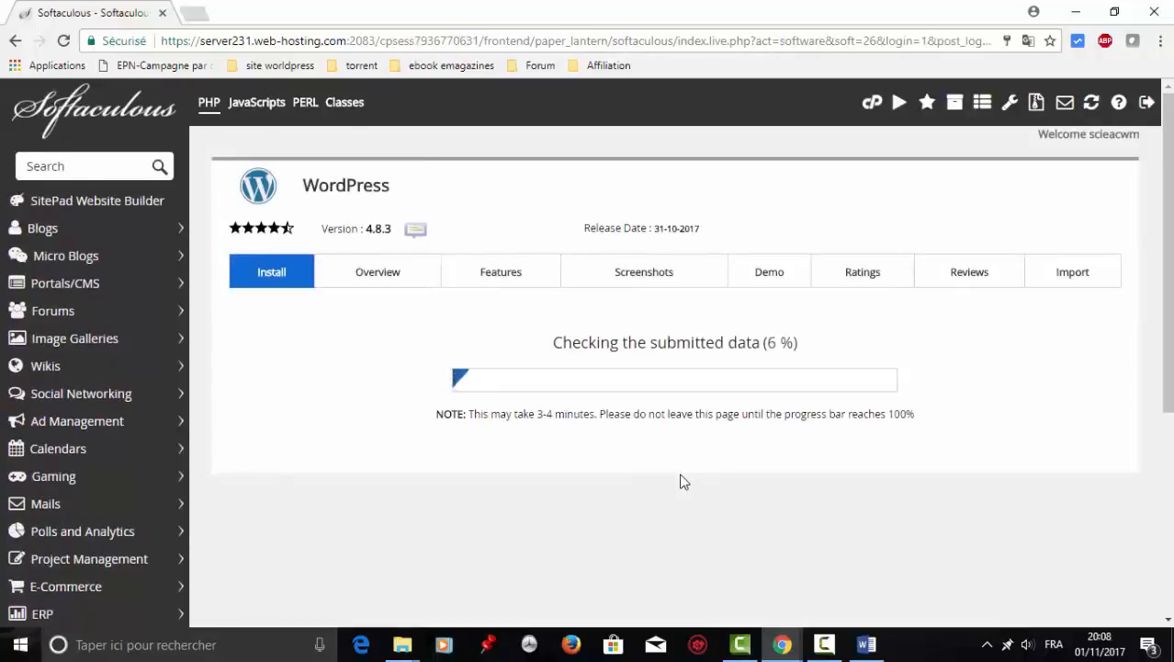
Wait for the WordPress installation to reach 100% and show the success message.
{"action": "mouse_move", "coordinate": [870, 646]}
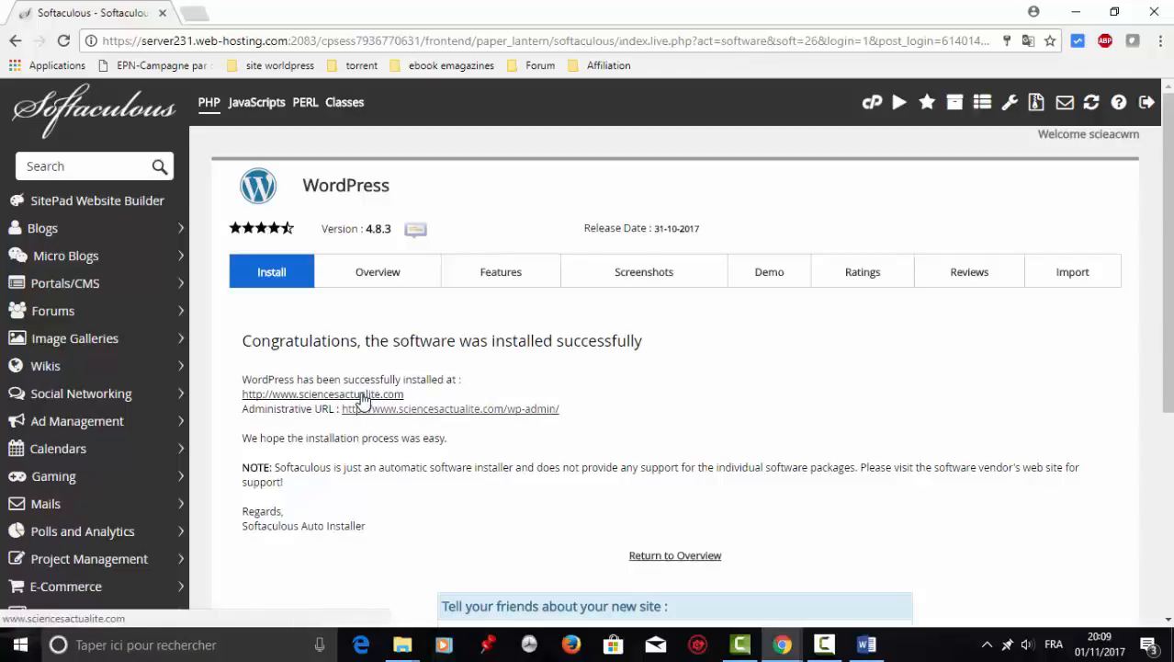
{"action": "left_click", "coordinate": [363, 395]}
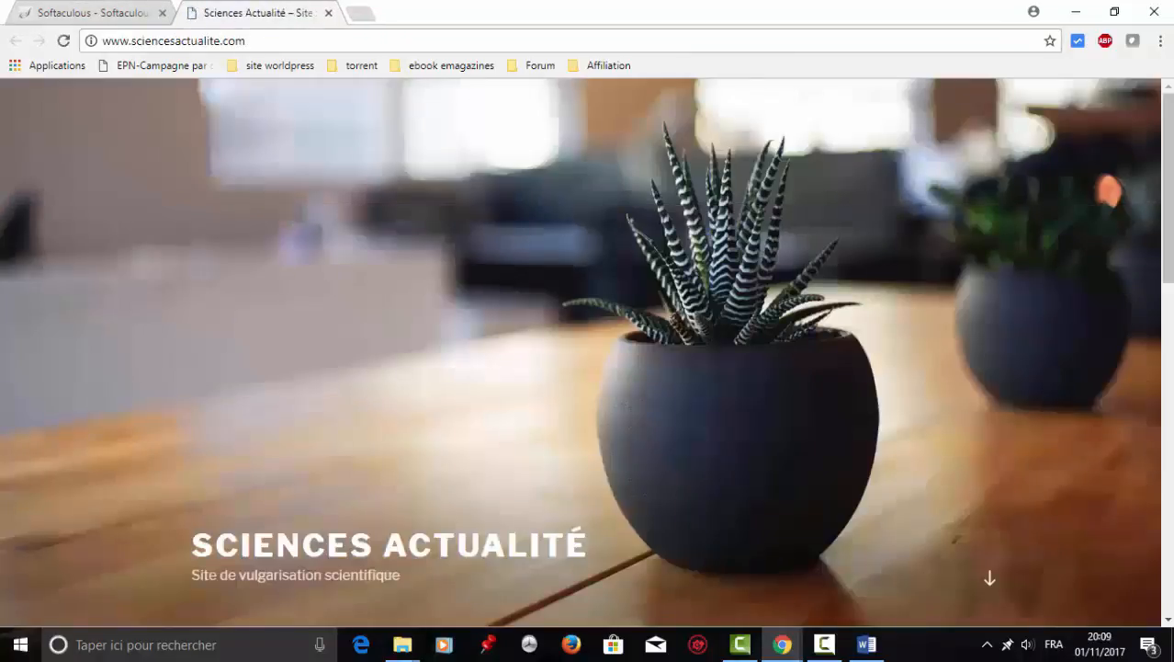
{"action": "scroll", "coordinate": [588, 349], "scroll_direction": "down", "scroll_amount": 5}
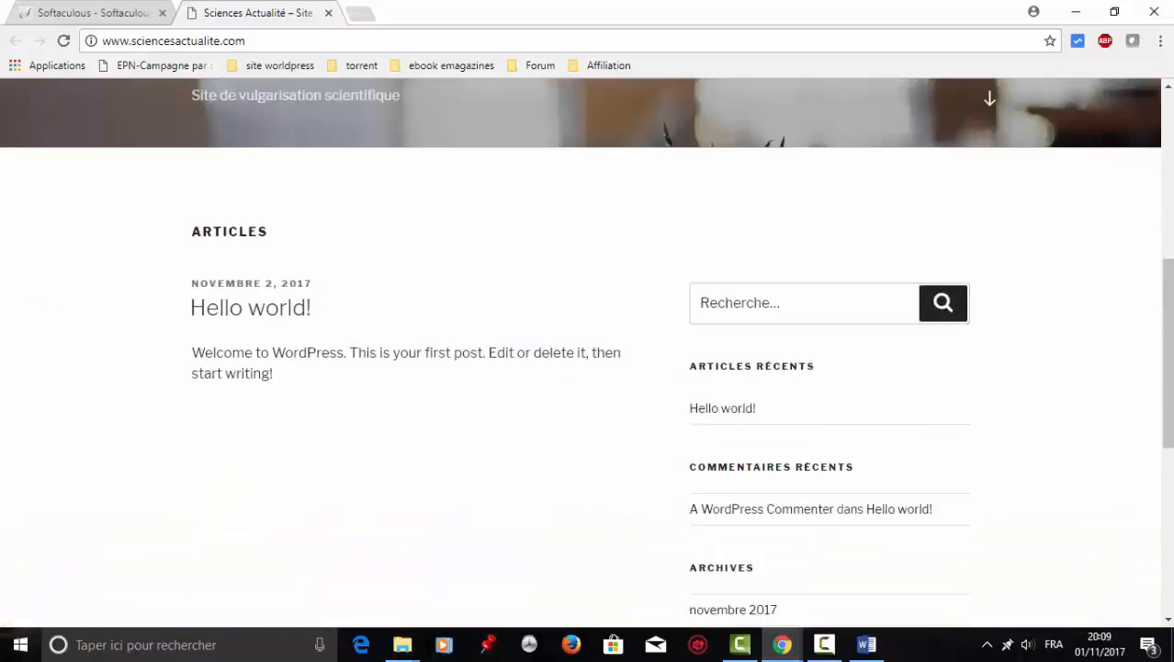
{"action": "left_click", "coordinate": [1172, 584]}
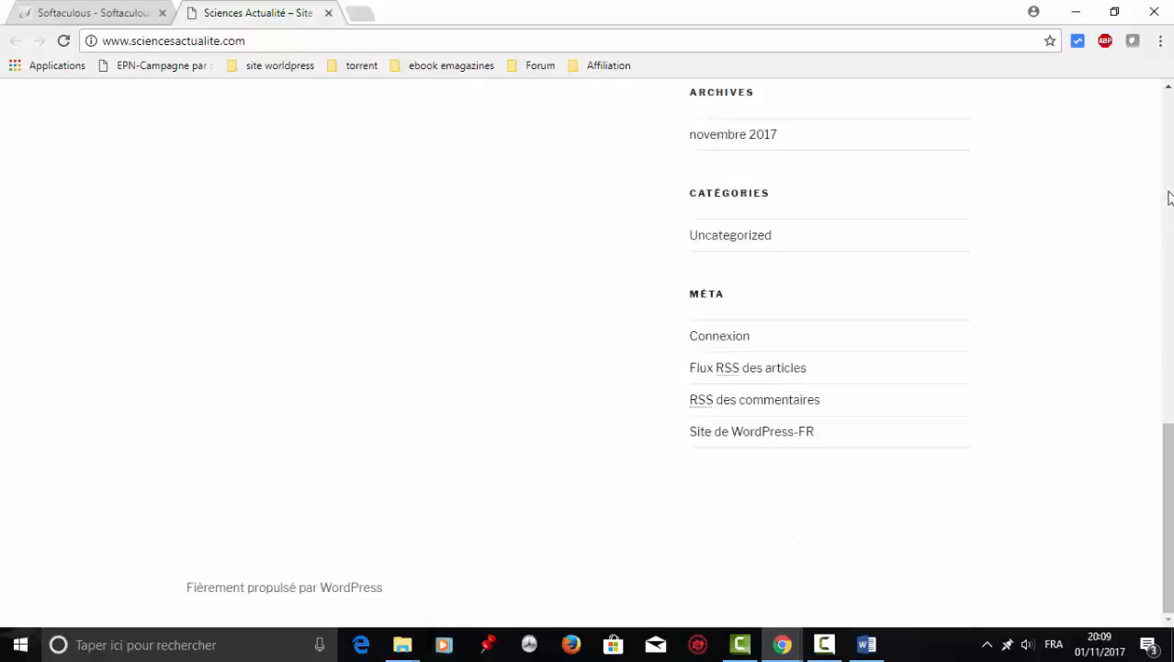
{"action": "scroll", "coordinate": [1170, 198], "scroll_direction": "up", "scroll_amount": 2}
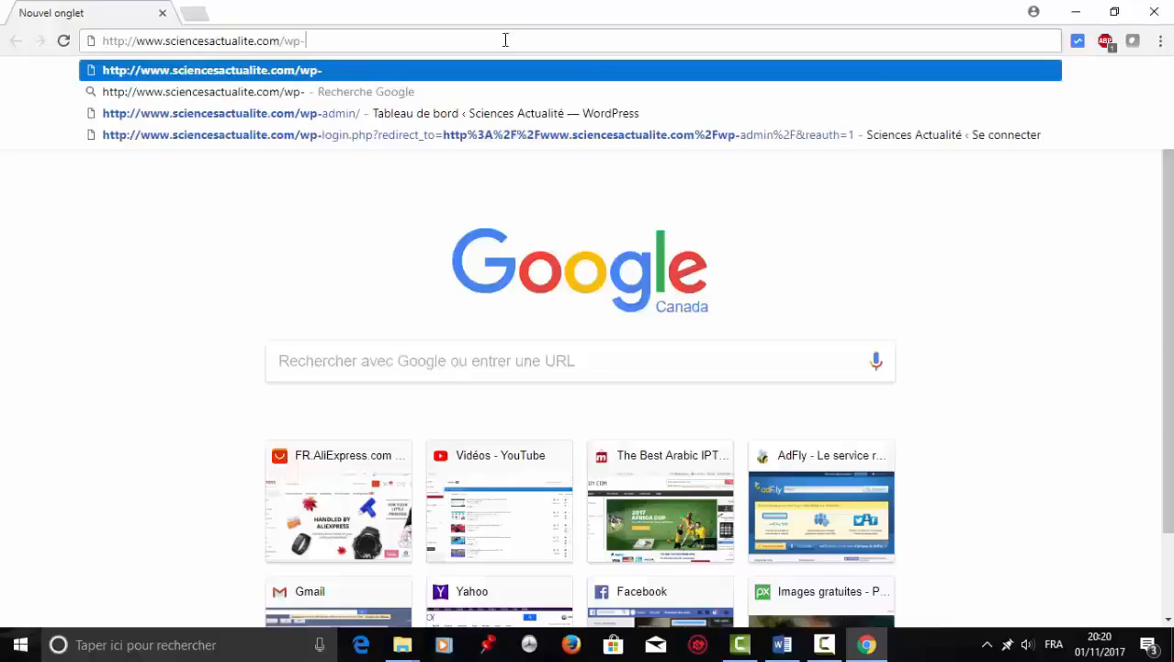
{"action": "type", "text": "admin"}
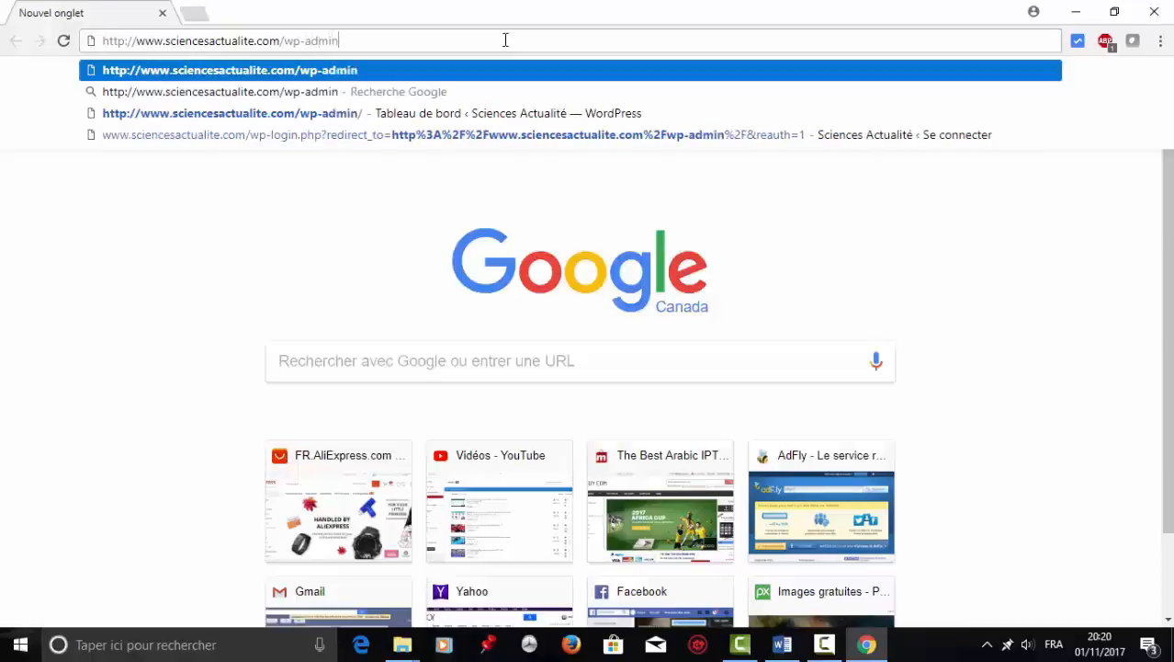
{"action": "key", "text": "Return"}
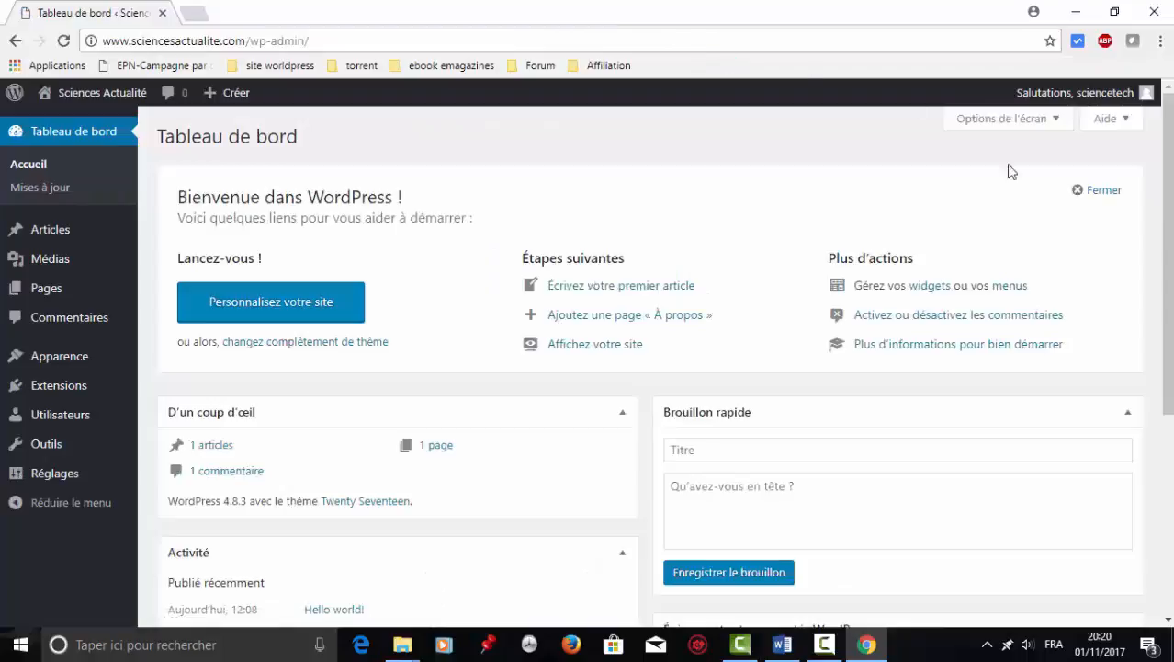
{"action": "left_click", "coordinate": [1167, 570]}
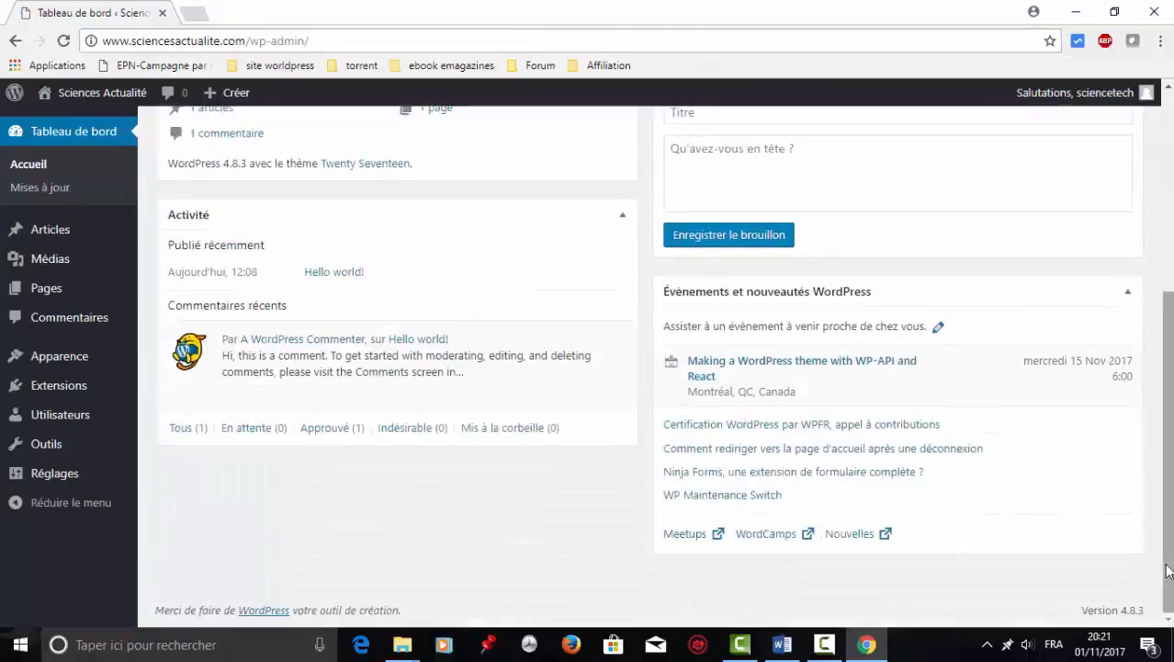
{"action": "left_click", "coordinate": [1169, 129]}
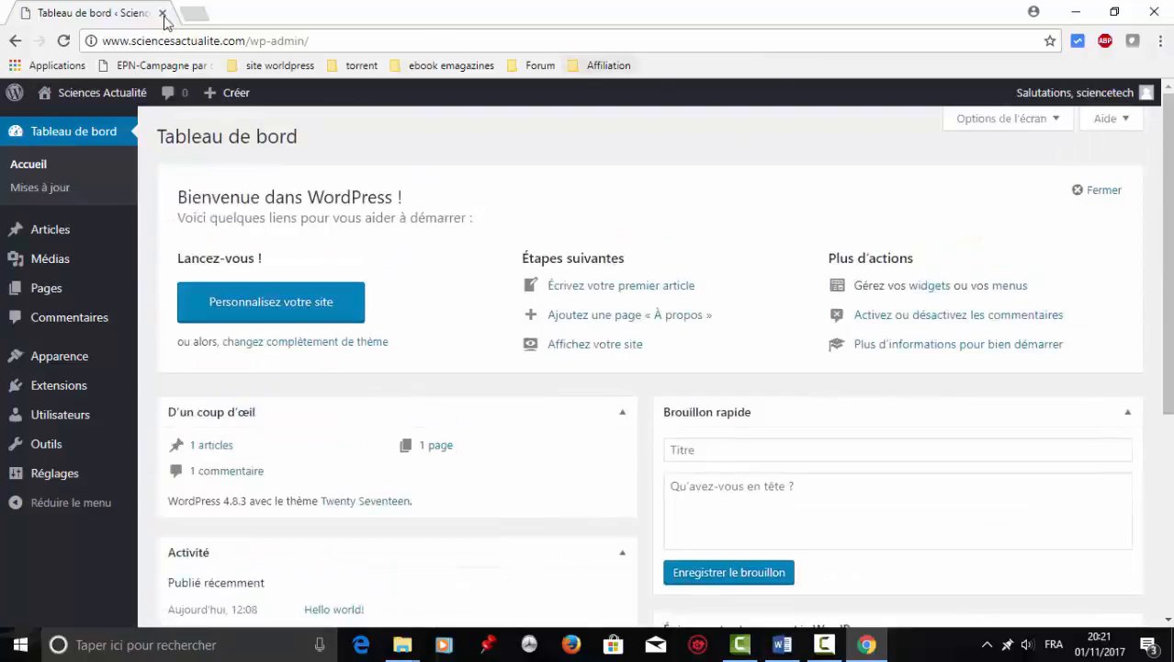
Go to the public Sciences Actualité homepage via 'Aller sur le site' and look it over.
{"action": "mouse_move", "coordinate": [96, 92]}
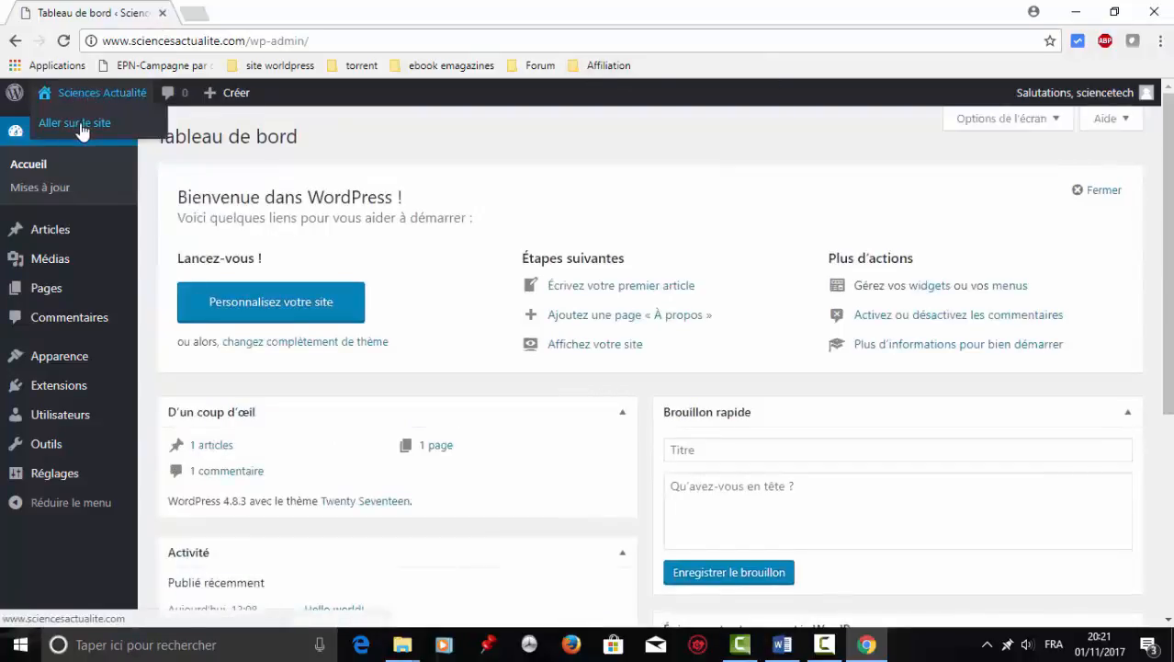
{"action": "left_click", "coordinate": [82, 131]}
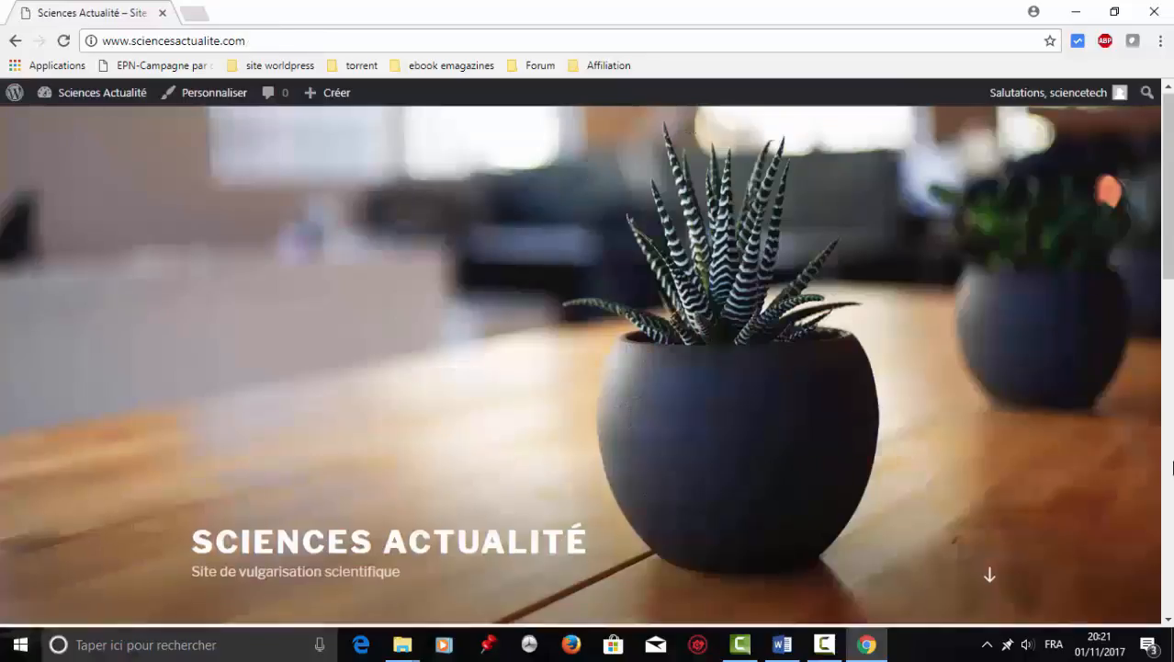
{"action": "left_click", "coordinate": [1169, 467]}
{"action": "left_click", "coordinate": [1169, 467]}
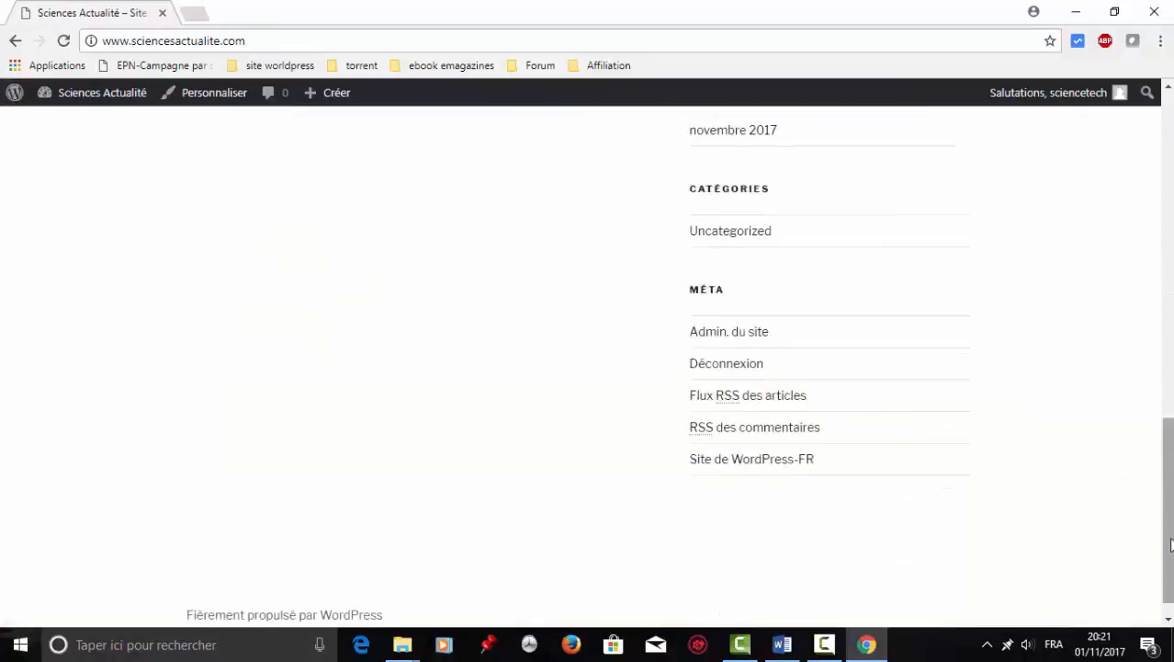
{"action": "left_click", "coordinate": [1171, 106]}
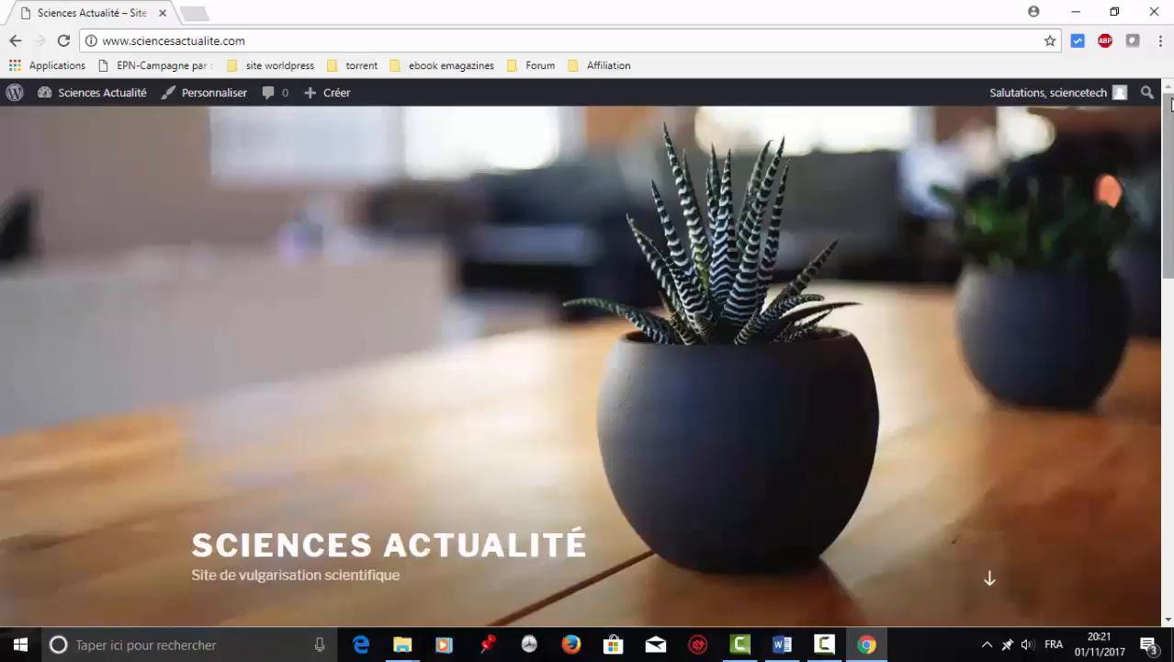
Return to Tableau de bord, review the three installed themes under Apparence > Thèmes, then go to Ajouter.
{"action": "mouse_move", "coordinate": [111, 92]}
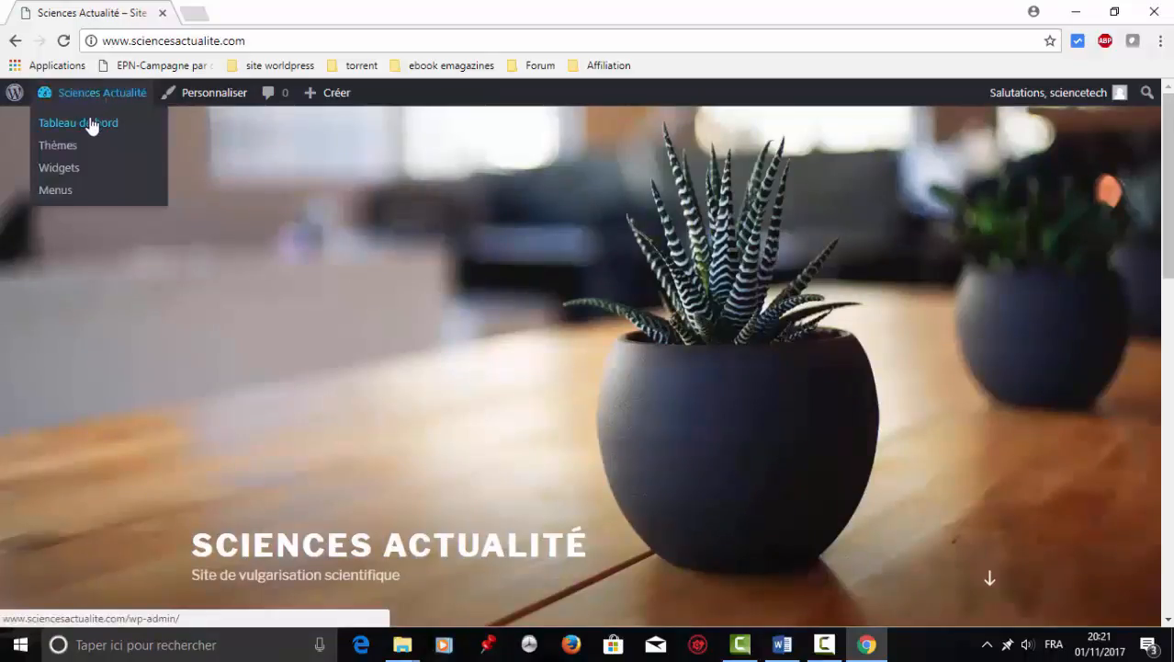
{"action": "left_click", "coordinate": [91, 126]}
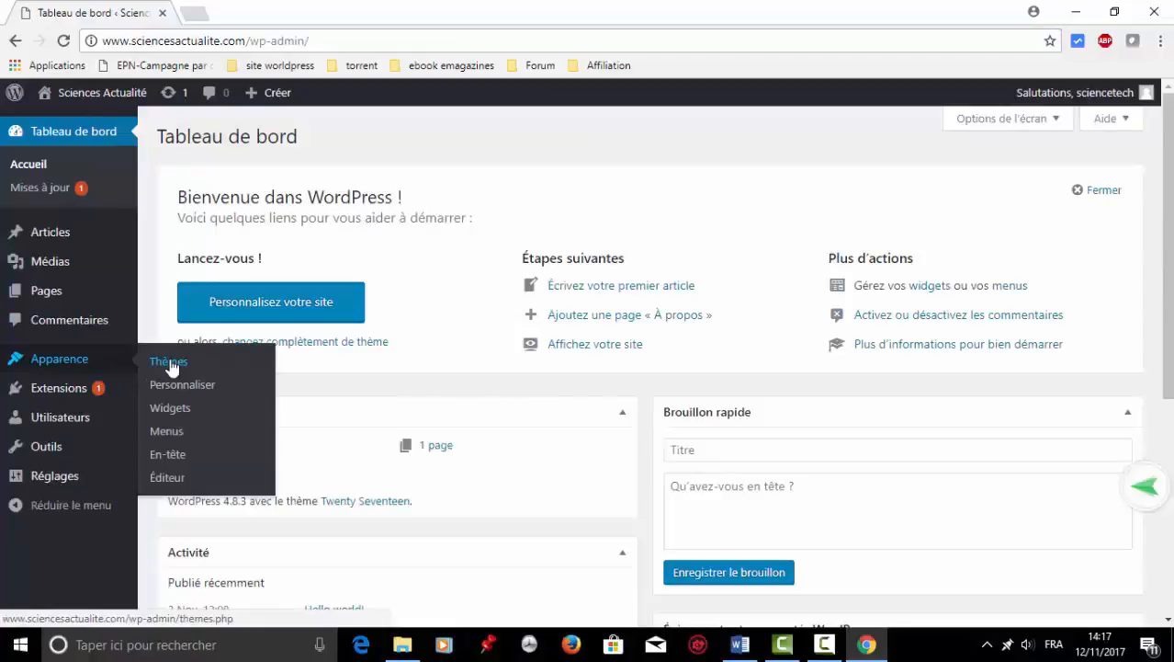
{"action": "left_click", "coordinate": [170, 363]}
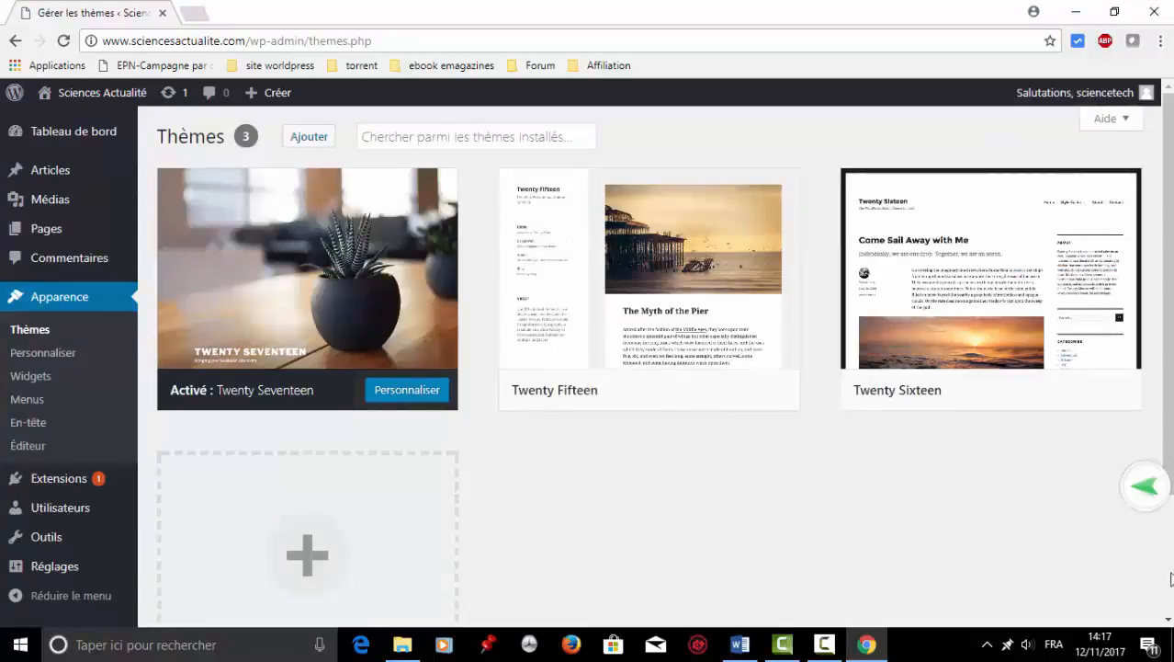
{"action": "scroll", "coordinate": [1170, 578], "scroll_direction": "down", "scroll_amount": 3}
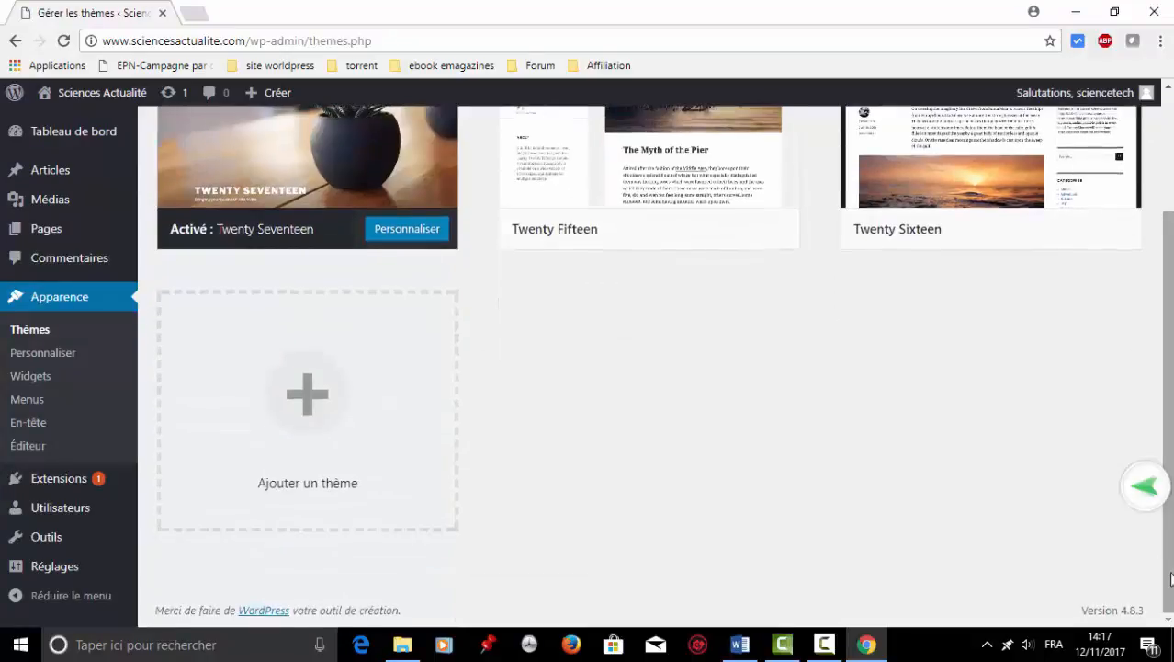
{"action": "scroll", "coordinate": [1170, 126], "scroll_direction": "up", "scroll_amount": 3}
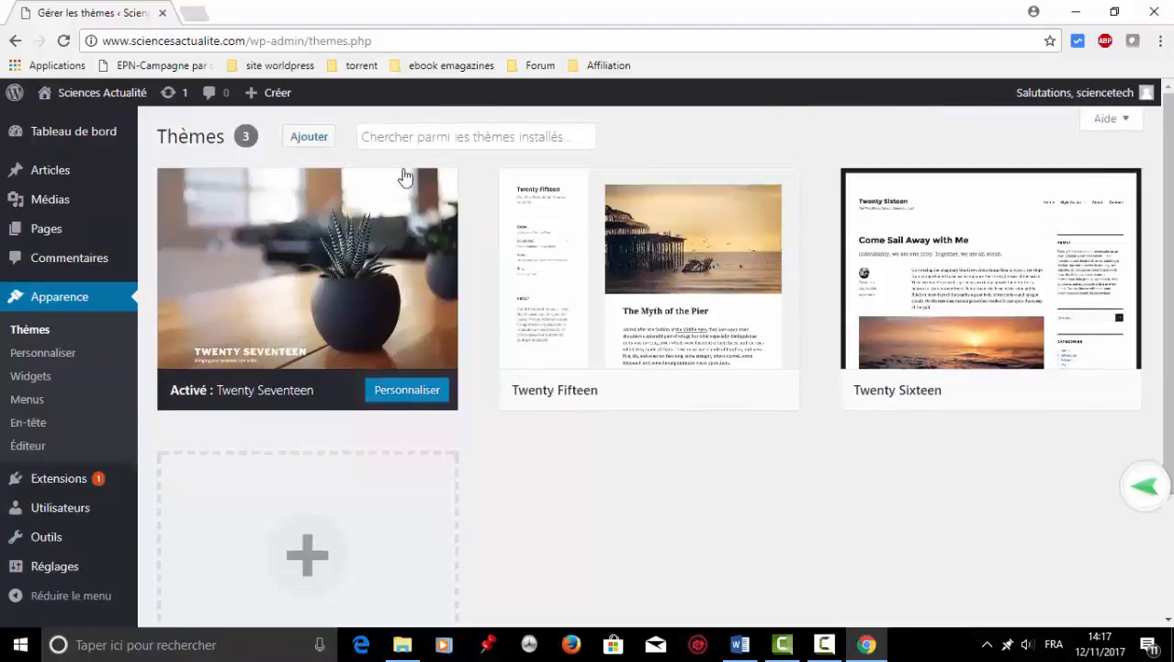
{"action": "left_click", "coordinate": [309, 137]}
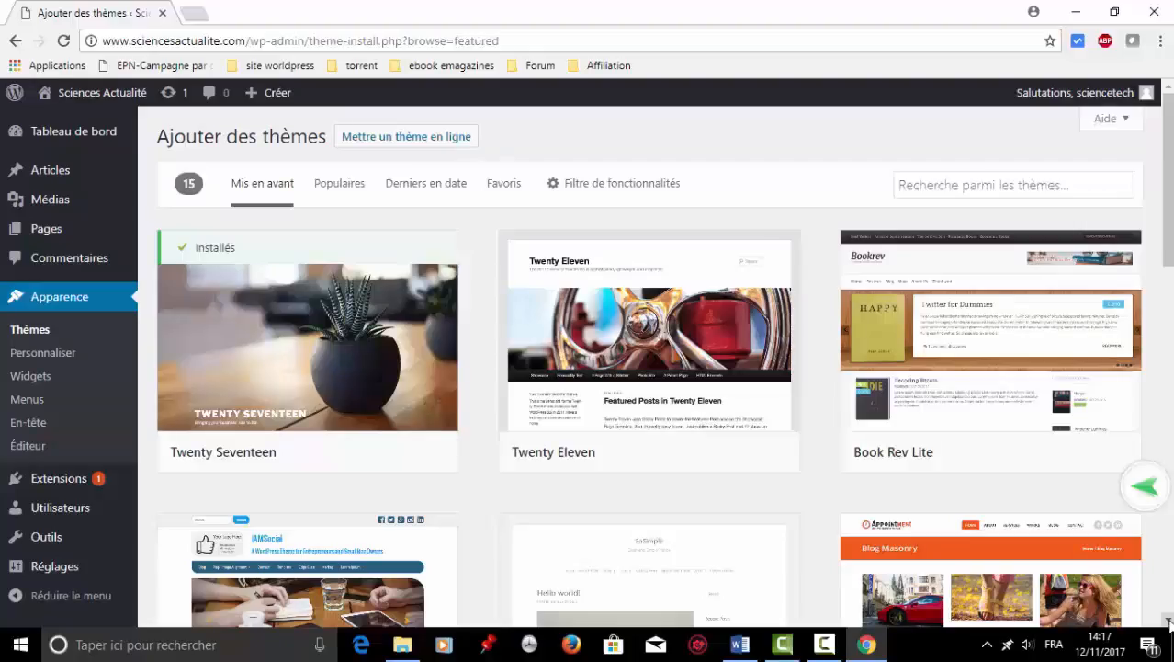
Browse the Mis en avant themes and view the Aperçu of the Vice theme.
{"action": "left_click", "coordinate": [1168, 622]}
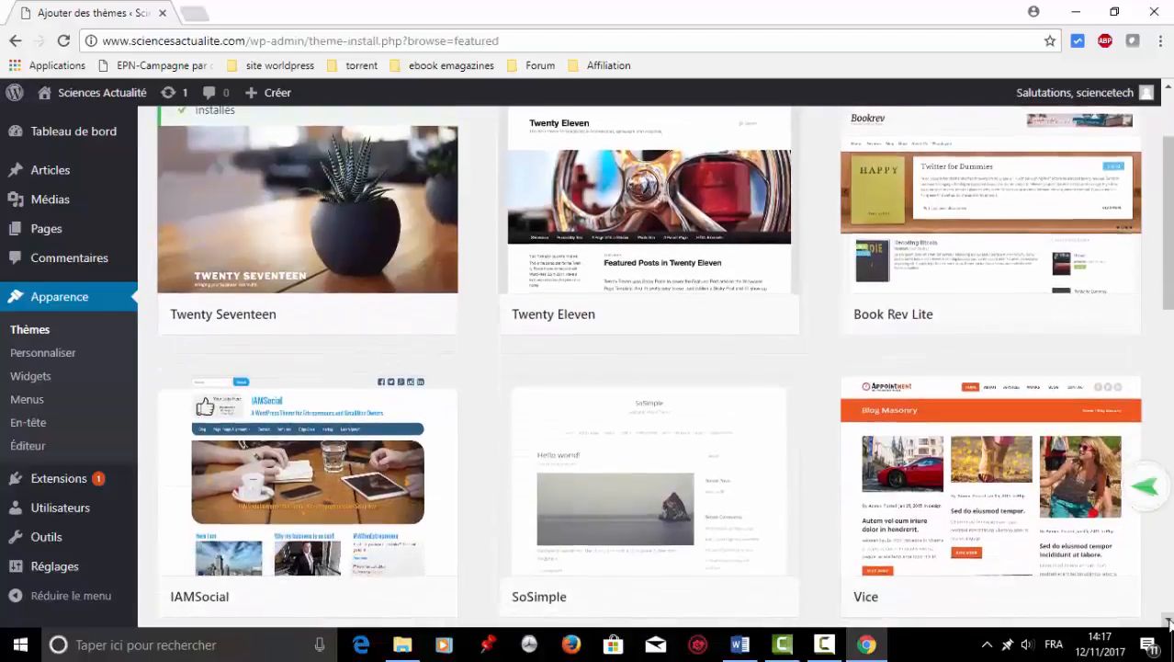
{"action": "left_click", "coordinate": [1168, 622]}
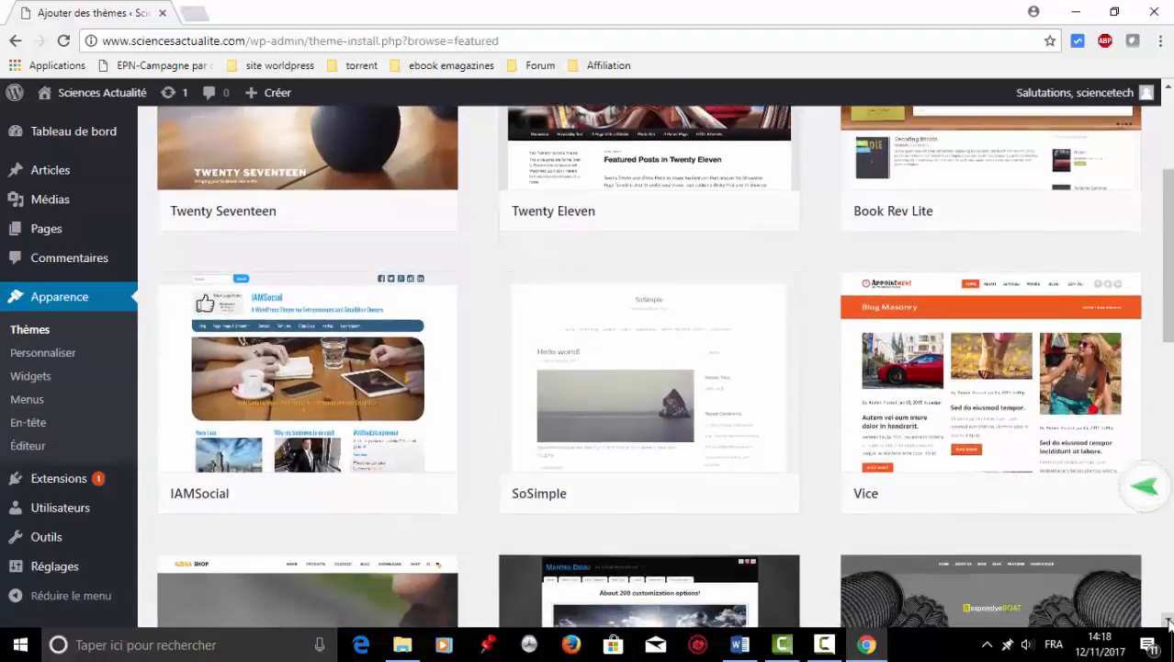
{"action": "mouse_move", "coordinate": [1084, 381]}
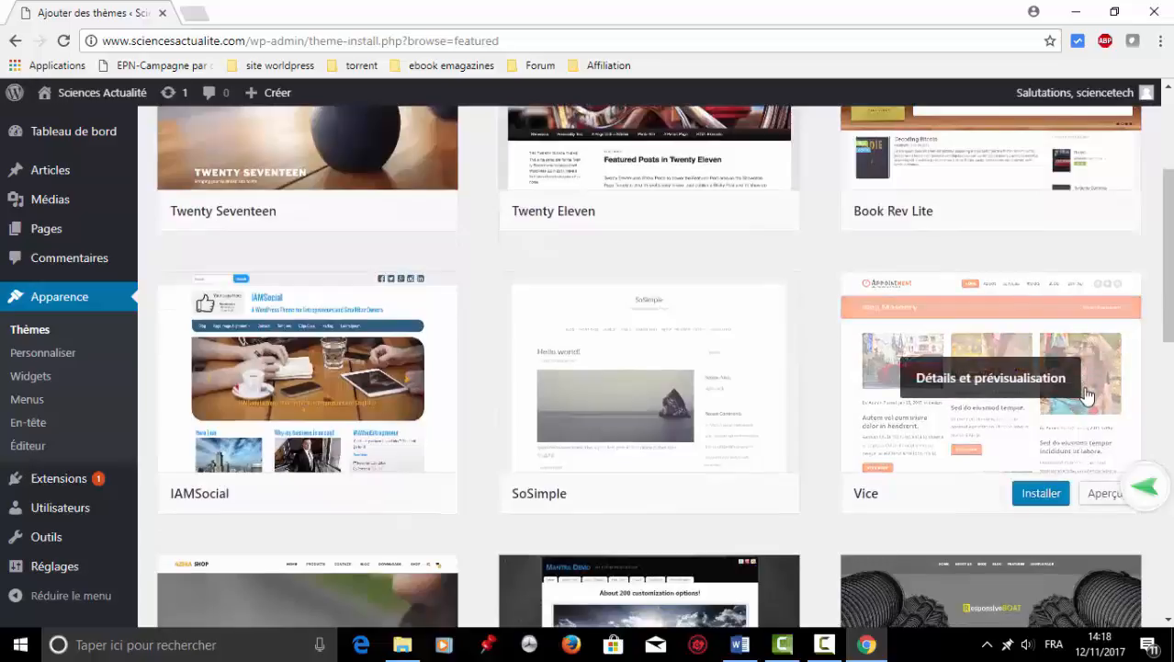
{"action": "left_click", "coordinate": [1171, 589]}
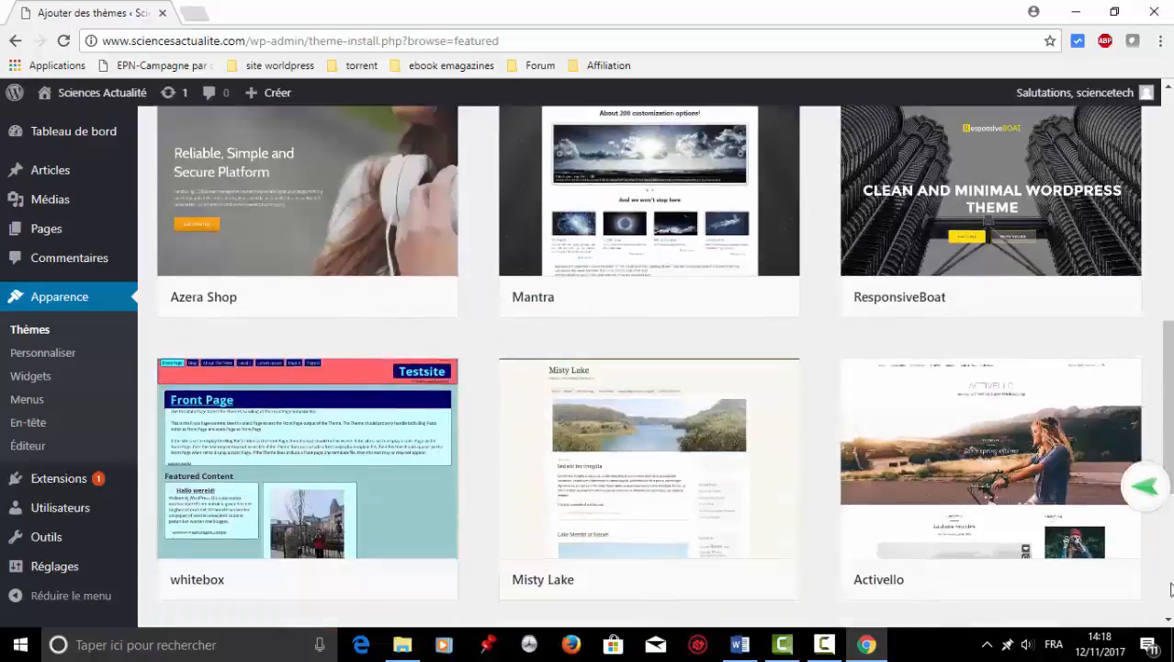
{"action": "left_click", "coordinate": [1171, 589]}
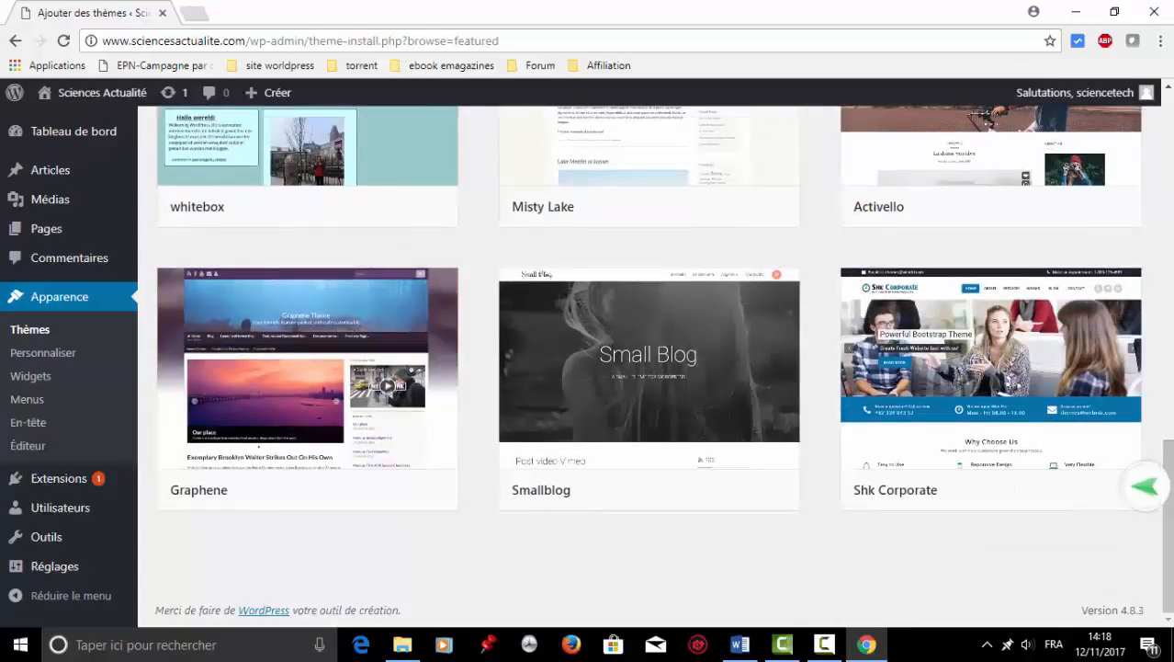
{"action": "scroll", "coordinate": [1144, 487], "scroll_direction": "up", "scroll_amount": 10}
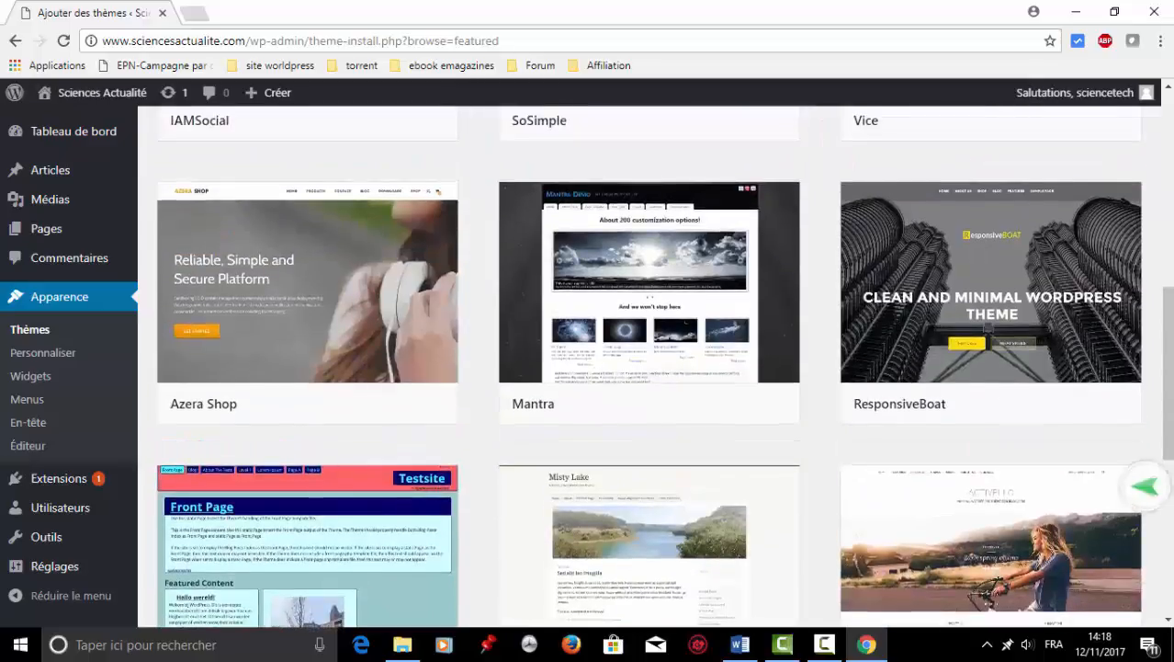
{"action": "scroll", "coordinate": [1144, 487], "scroll_direction": "up", "scroll_amount": 3}
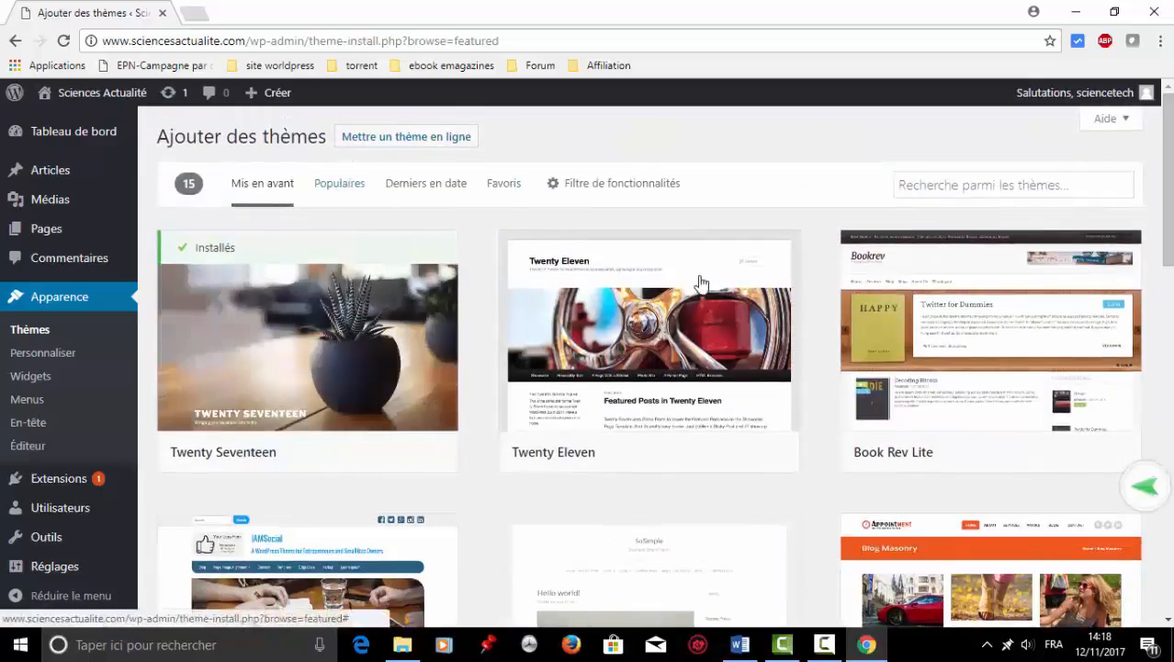
{"action": "left_click", "coordinate": [1169, 622]}
{"action": "scroll", "coordinate": [1169, 625], "scroll_direction": "down", "scroll_amount": 2}
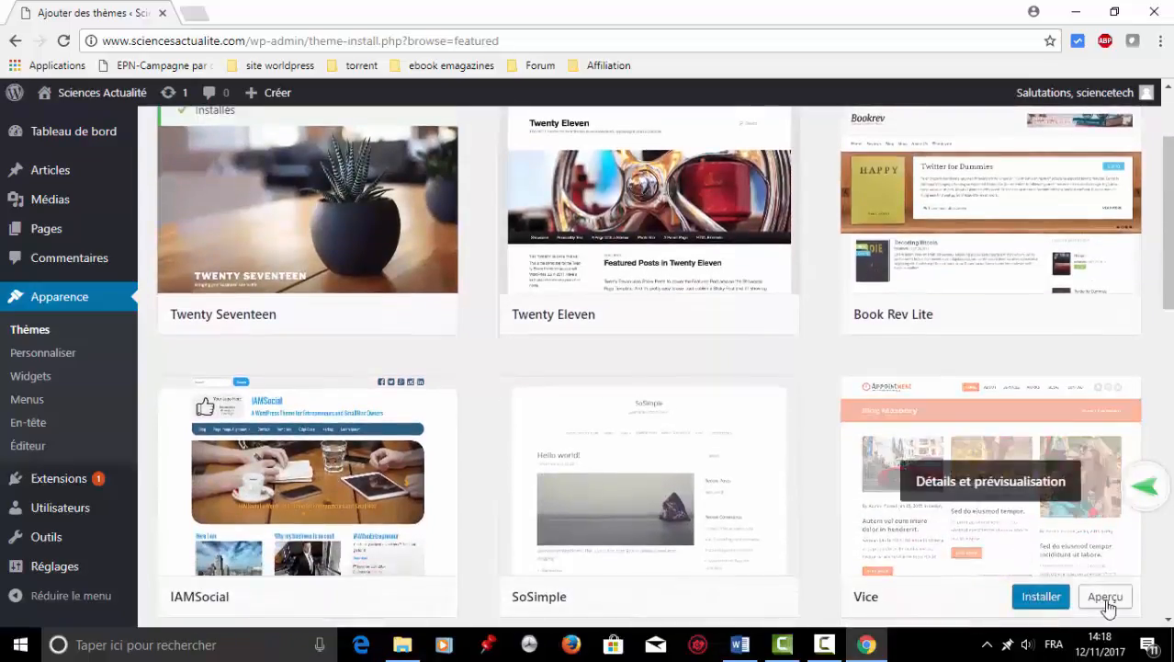
{"action": "left_click", "coordinate": [1105, 598]}
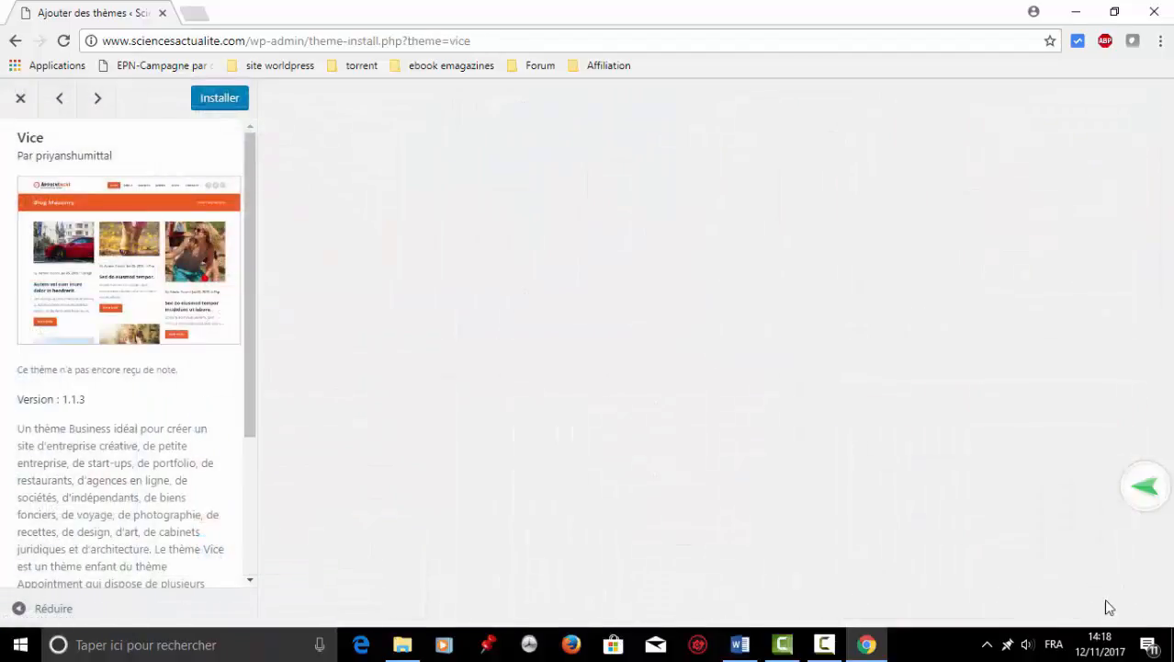
{"action": "scroll", "coordinate": [831, 375], "scroll_direction": "down", "scroll_amount": 10}
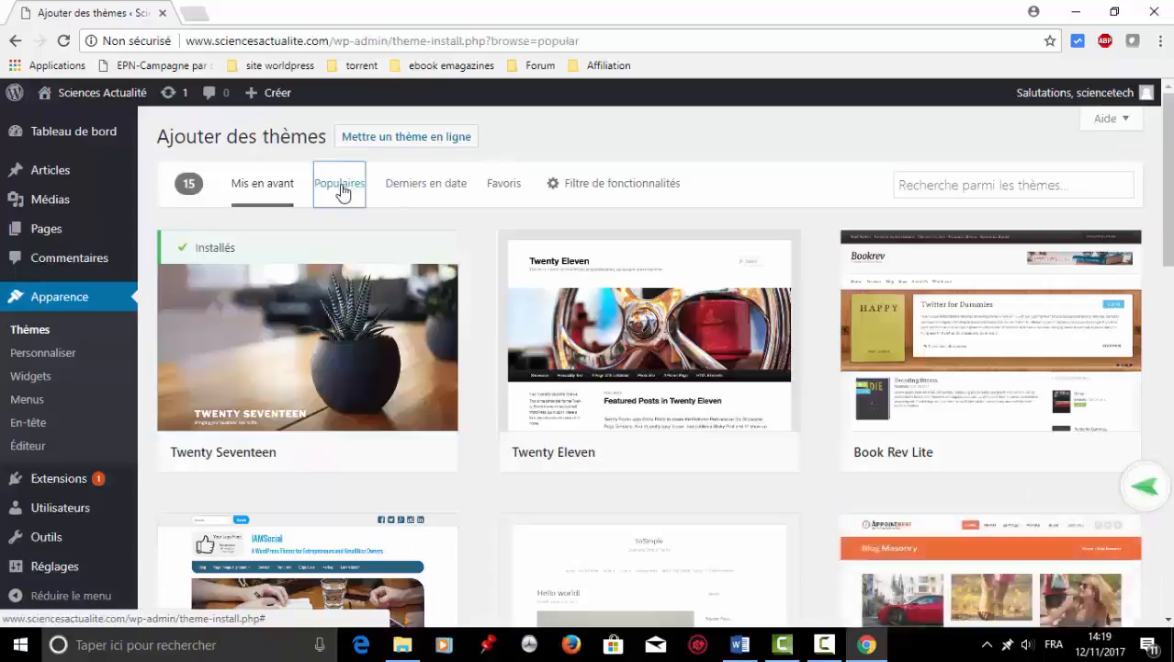
Switch to the Populaires themes and scroll down to the MH Magazine lite card.
{"action": "left_click", "coordinate": [340, 185]}
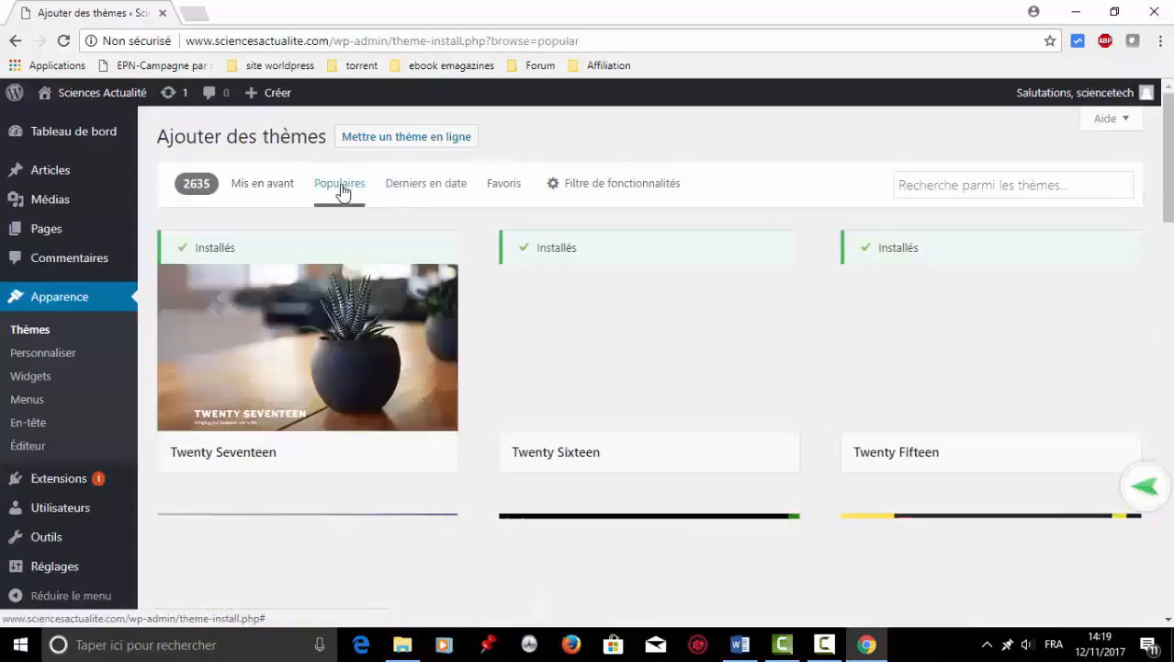
{"action": "mouse_move", "coordinate": [880, 375]}
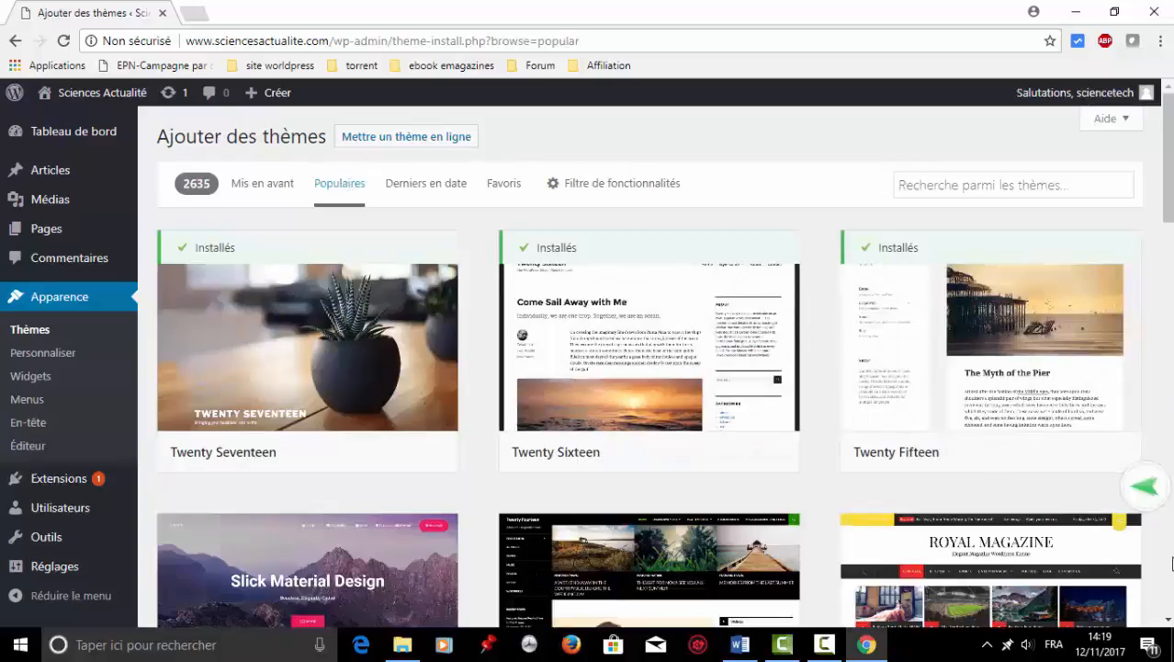
{"action": "scroll", "coordinate": [1169, 624], "scroll_direction": "down", "scroll_amount": 4}
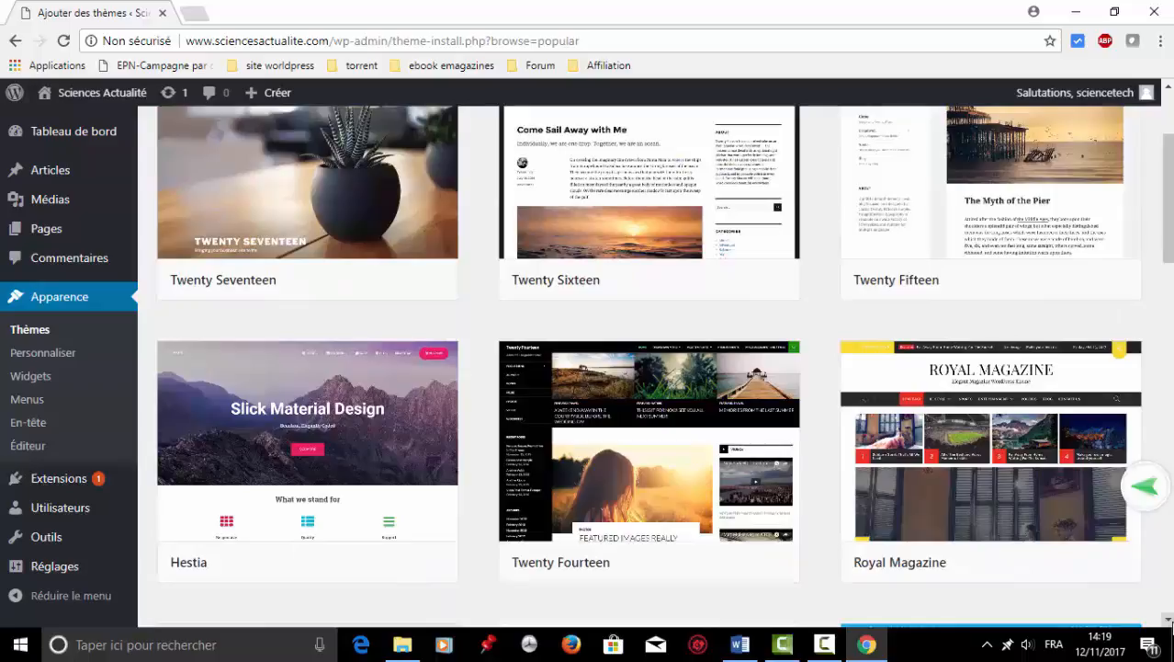
{"action": "scroll", "coordinate": [1170, 624], "scroll_direction": "down", "scroll_amount": 6}
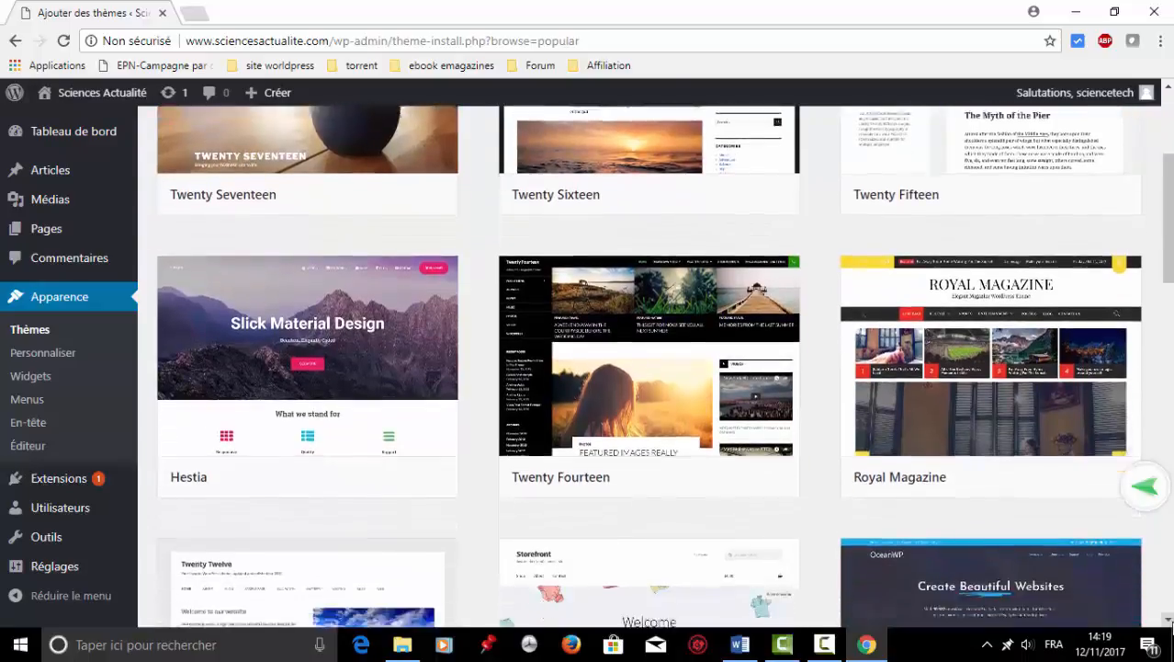
{"action": "scroll", "coordinate": [1172, 626], "scroll_direction": "down", "scroll_amount": 5}
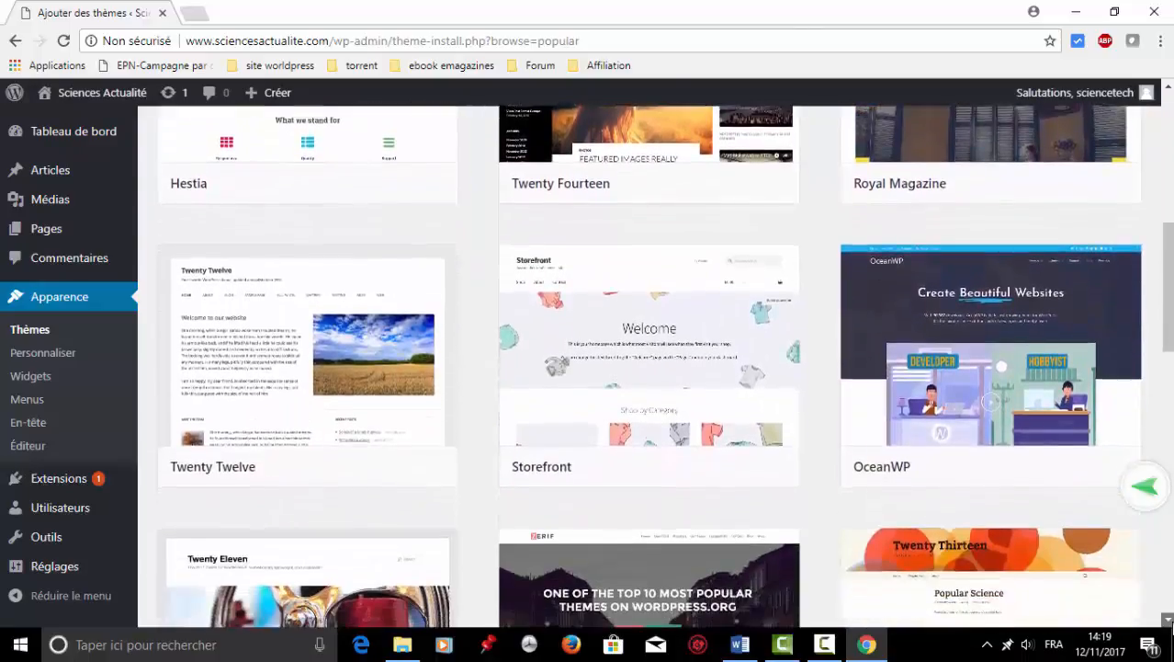
{"action": "scroll", "coordinate": [1172, 626], "scroll_direction": "down", "scroll_amount": 7}
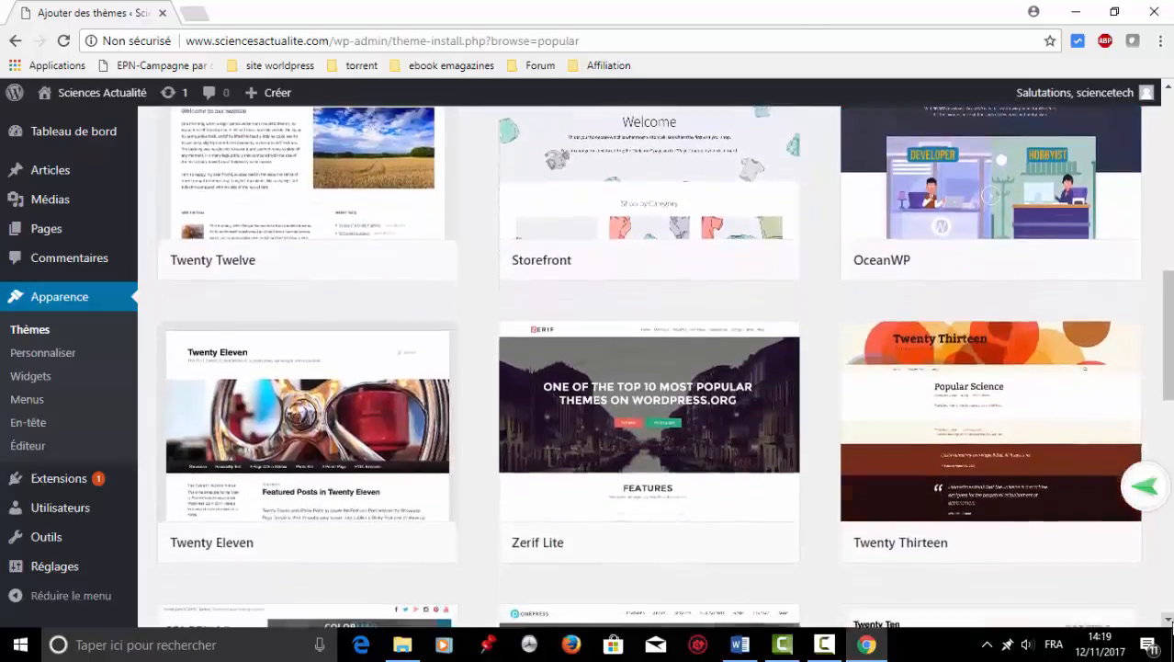
{"action": "scroll", "coordinate": [1170, 625], "scroll_direction": "down", "scroll_amount": 5}
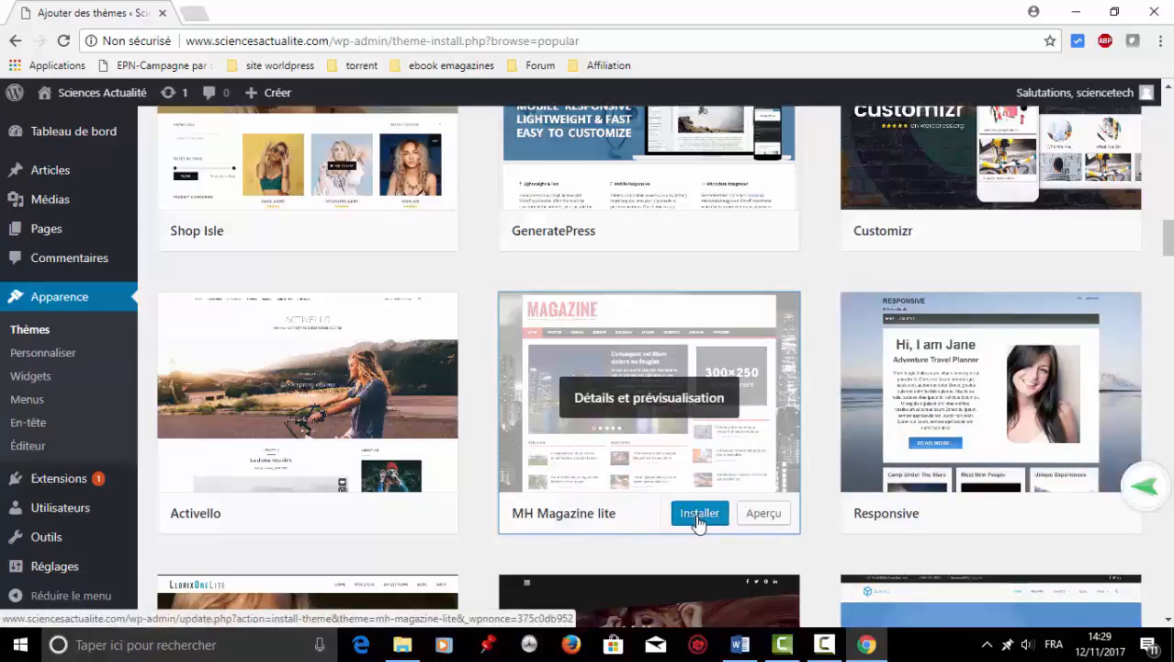
Install MH Magazine lite with Installer and activate it with Activer.
{"action": "left_click", "coordinate": [699, 517]}
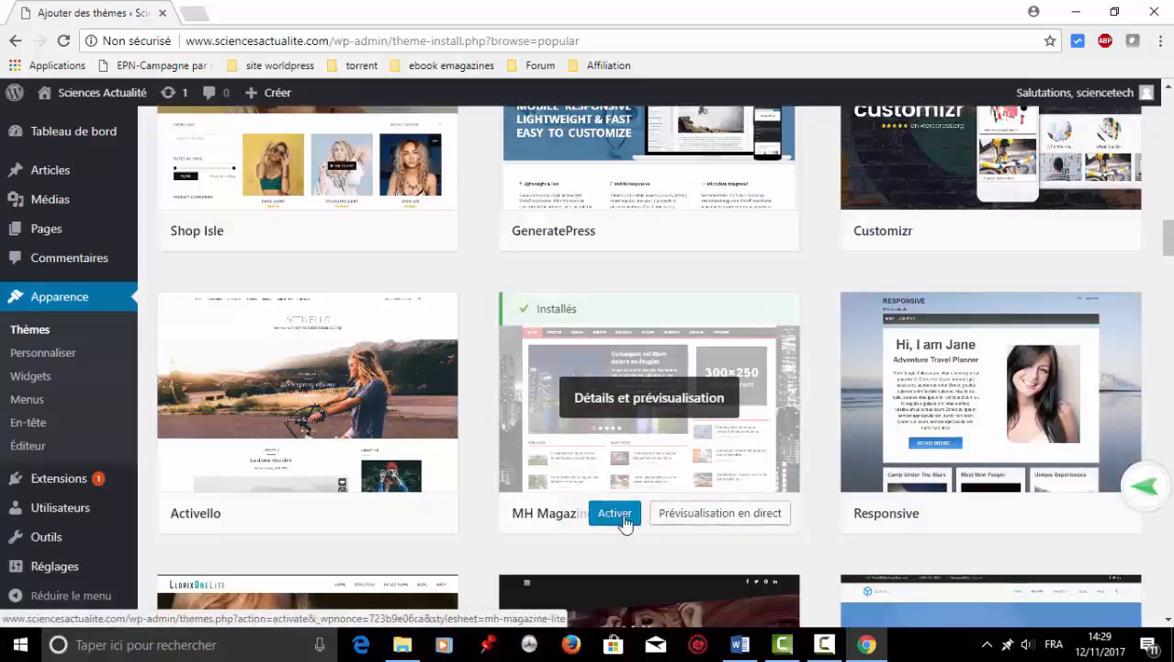
{"action": "left_click", "coordinate": [621, 518]}
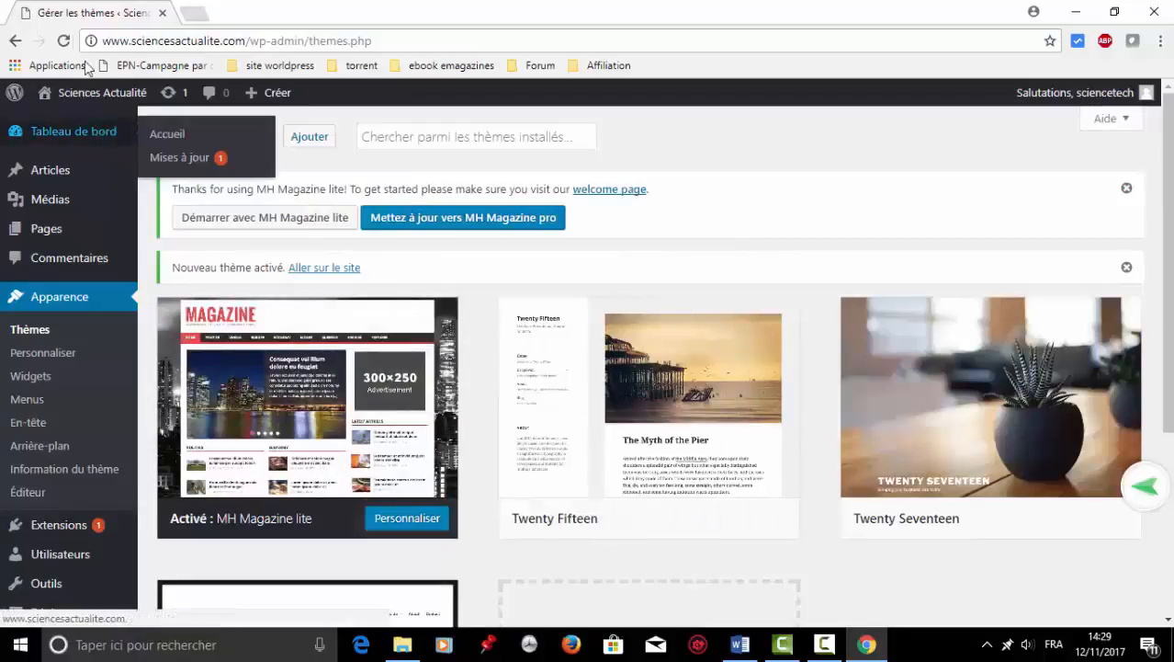
{"action": "mouse_move", "coordinate": [77, 95]}
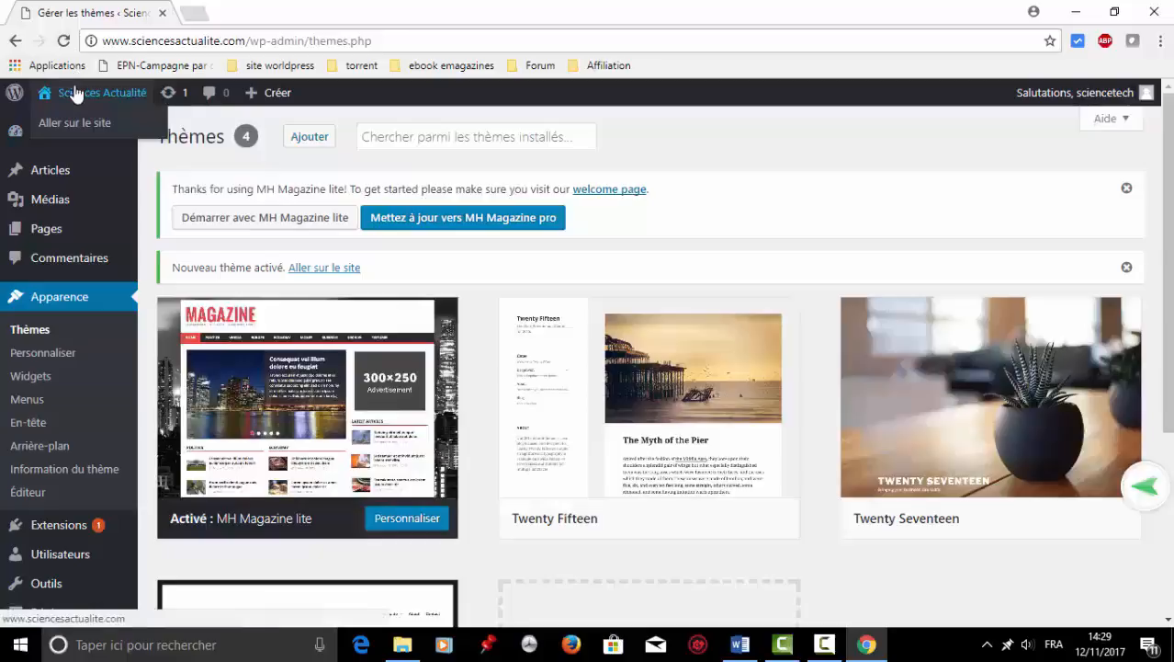
Go to the public homepage and scroll through its new MH Magazine lite layout.
{"action": "left_click", "coordinate": [72, 126]}
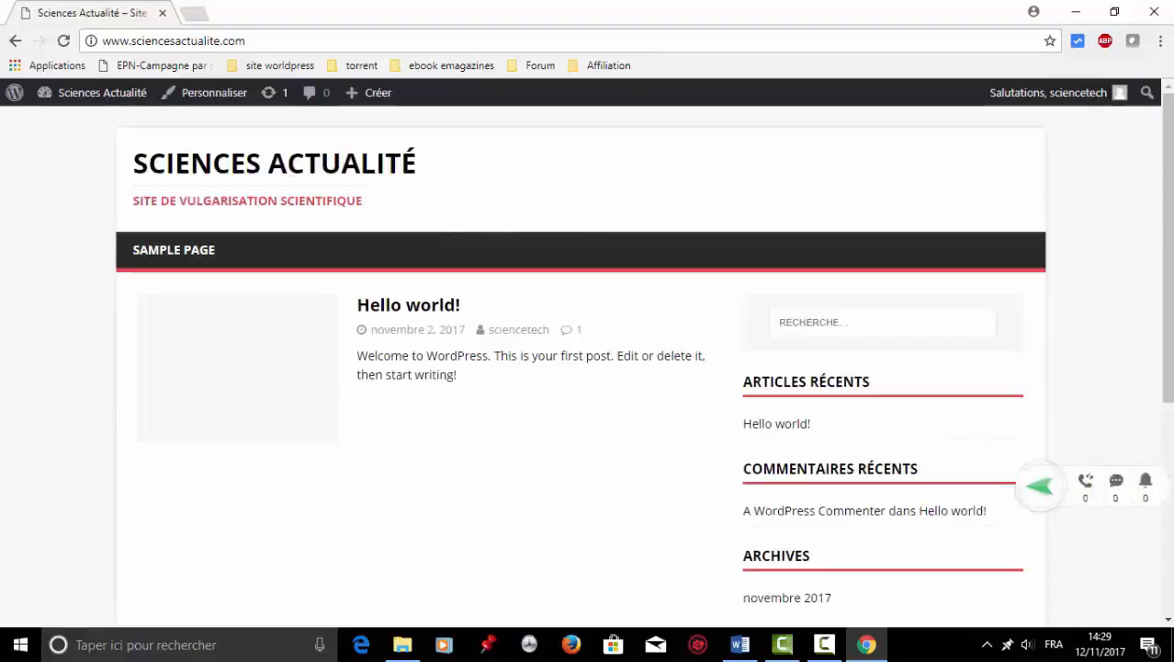
{"action": "scroll", "coordinate": [1173, 542], "scroll_direction": "down", "scroll_amount": 4}
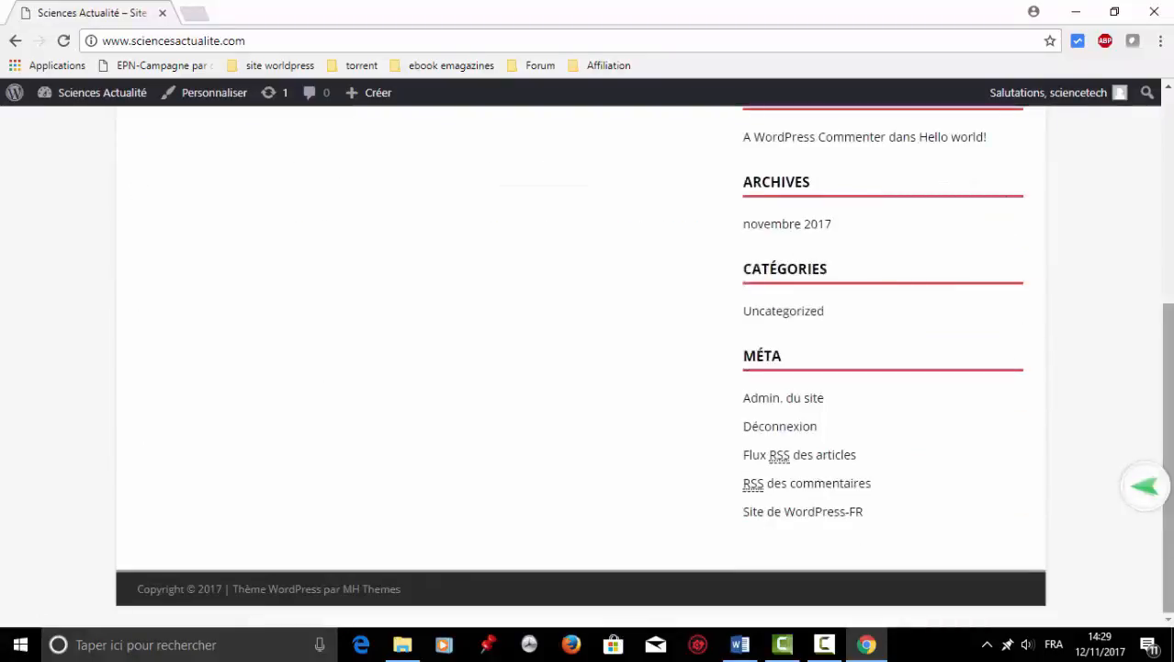
{"action": "scroll", "coordinate": [1171, 143], "scroll_direction": "up", "scroll_amount": 4}
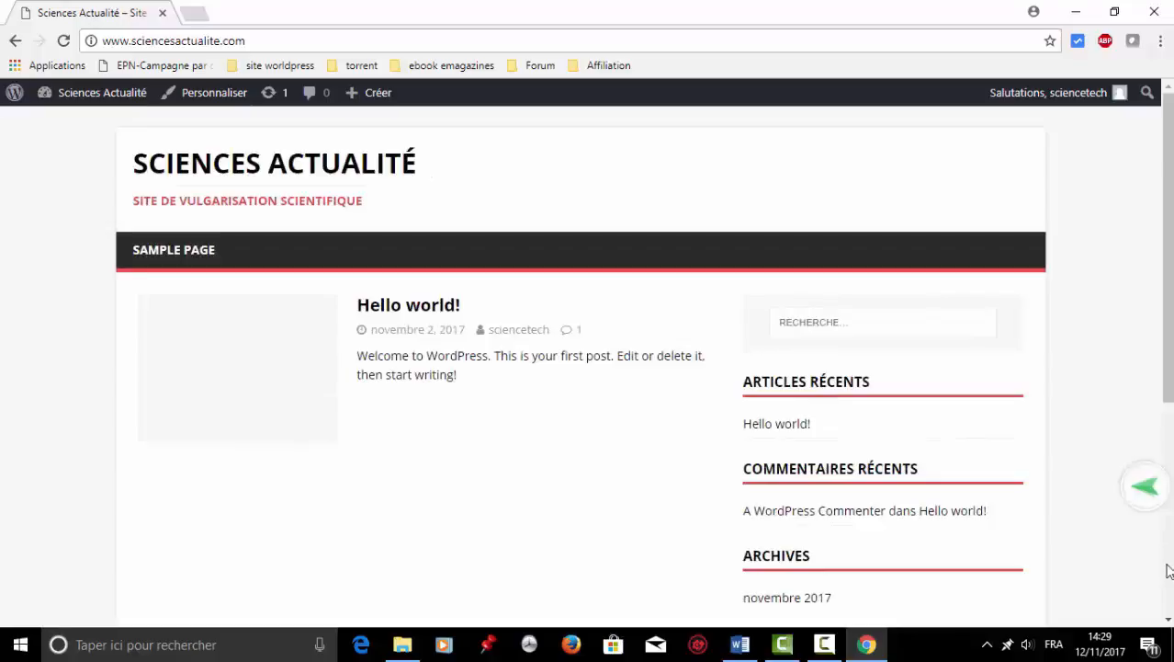
{"action": "scroll", "coordinate": [1168, 571], "scroll_direction": "down", "scroll_amount": 5}
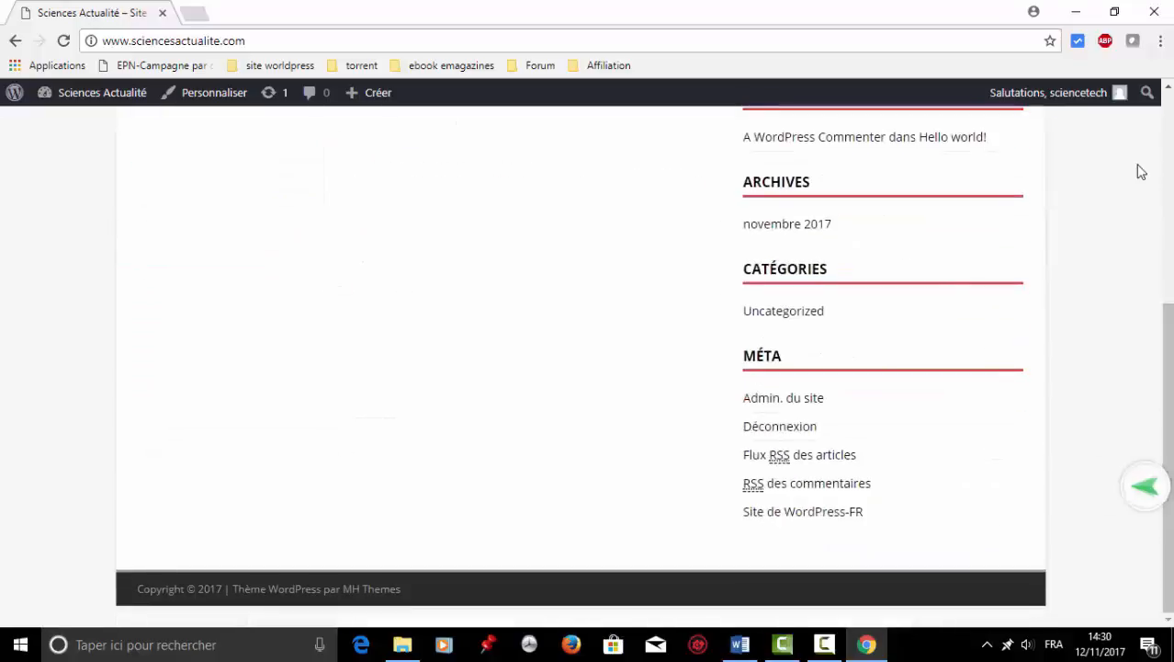